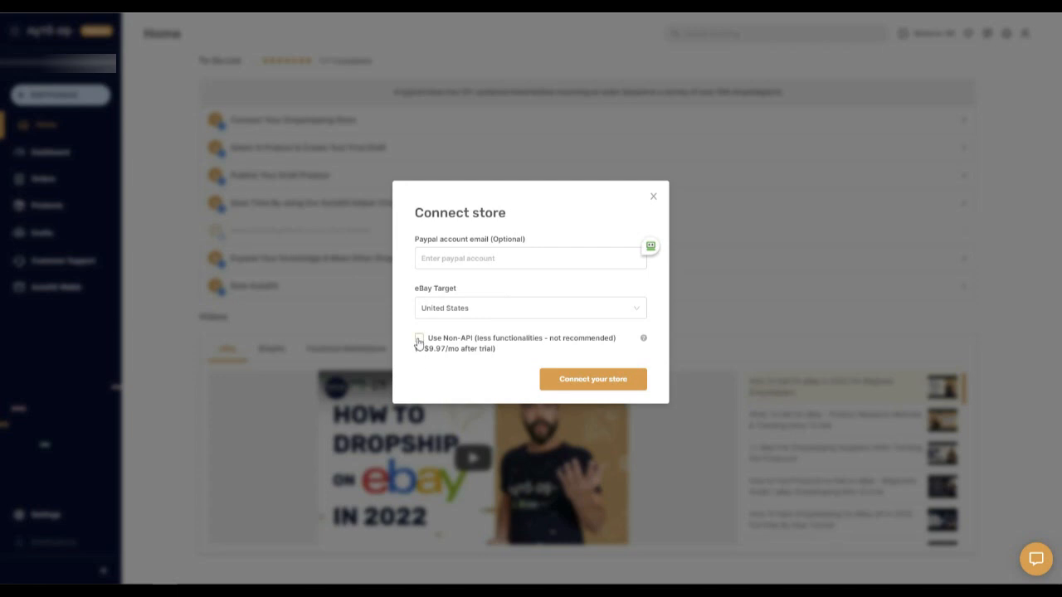
# Select the Non-API connection option for the eBay store.
pyautogui.click(419, 338)
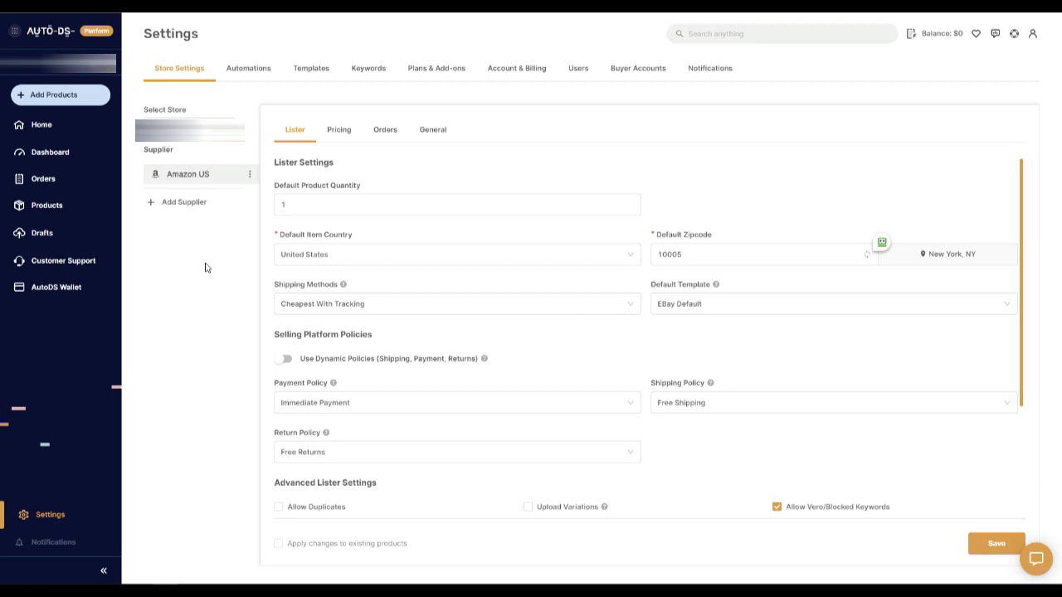
# Examine the Amazon regions offered for a new supplier without adding one.
pyautogui.click(185, 205)
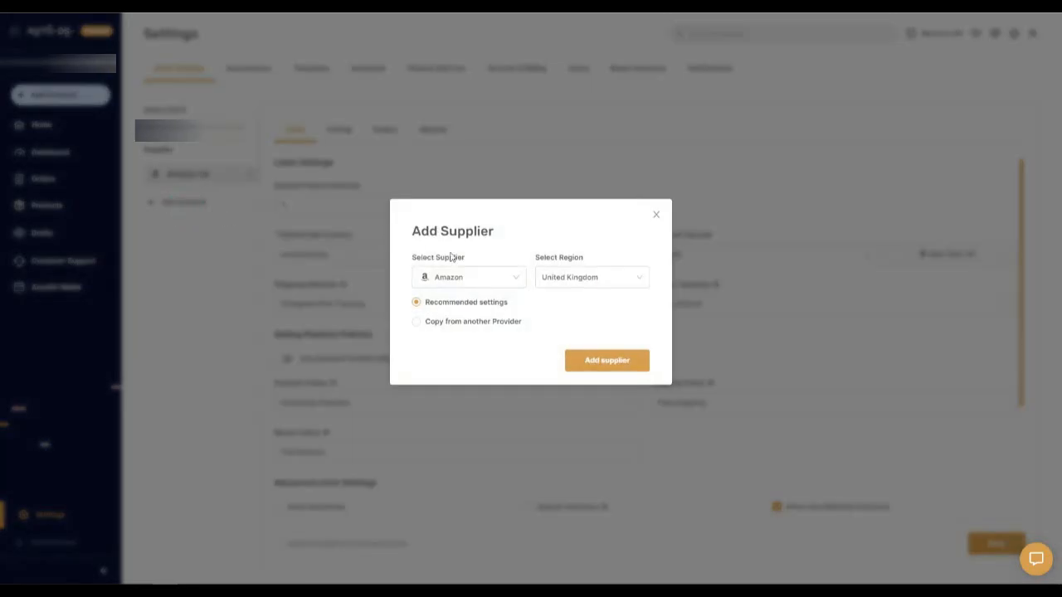
pyautogui.click(606, 281)
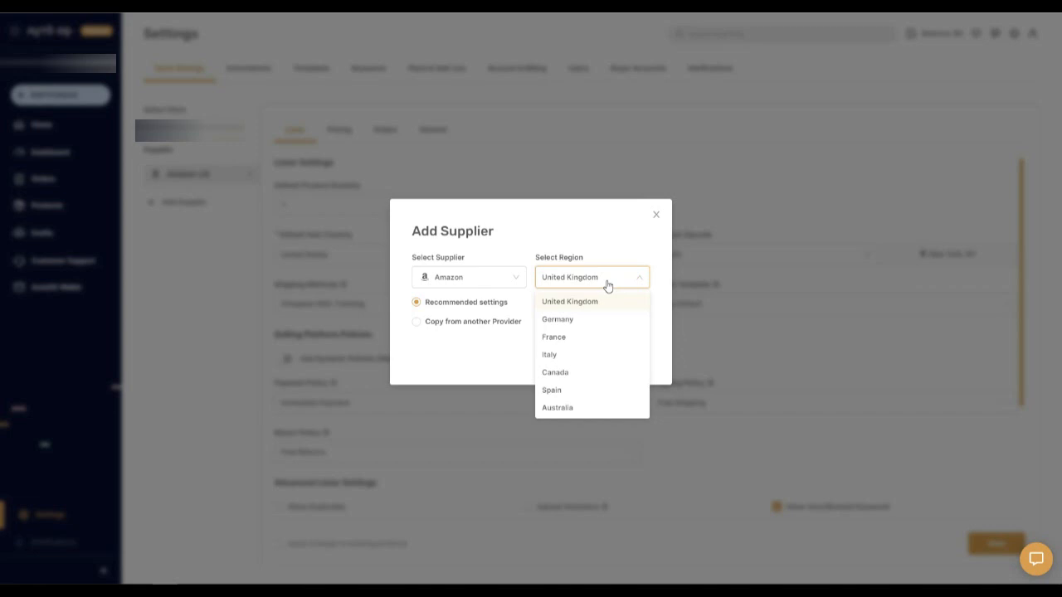
pyautogui.click(611, 279)
pyautogui.click(655, 214)
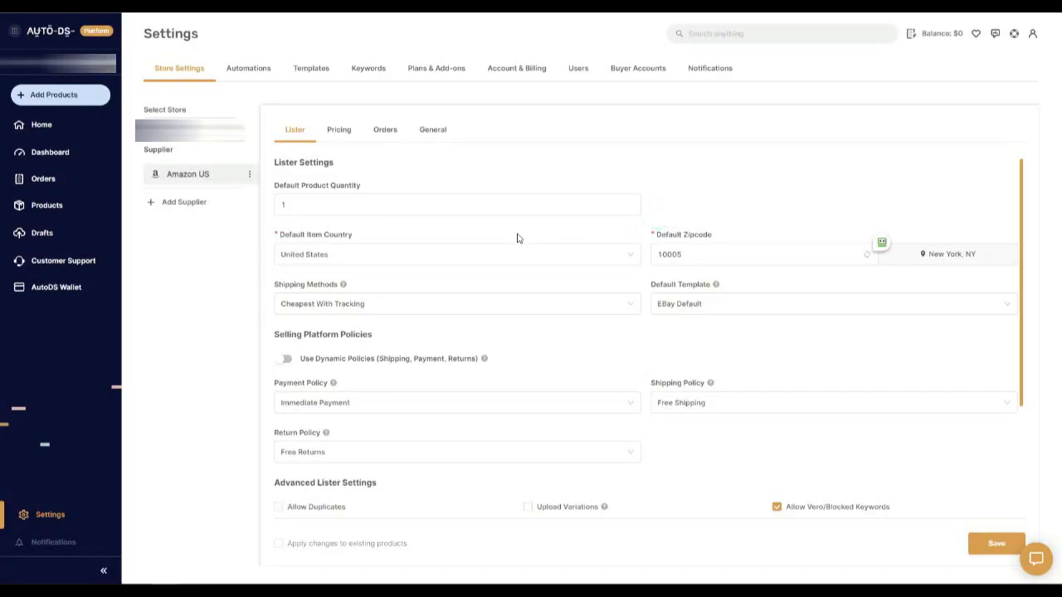
# Review the lister defaults for product quantity, item country, zipcode, shipping method and template.
pyautogui.click(425, 204)
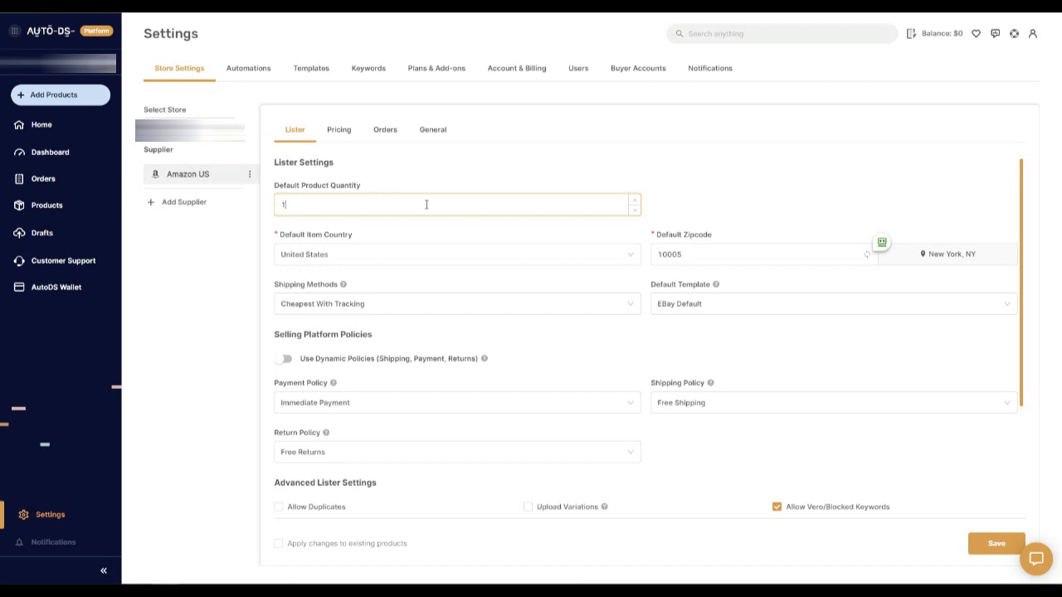
pyautogui.click(553, 257)
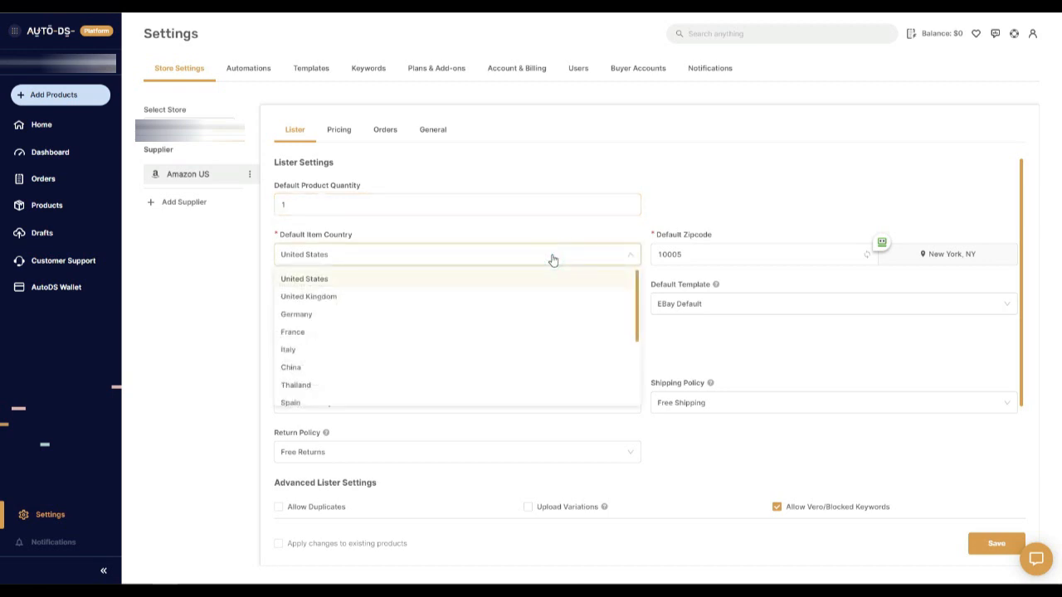
pyautogui.click(713, 258)
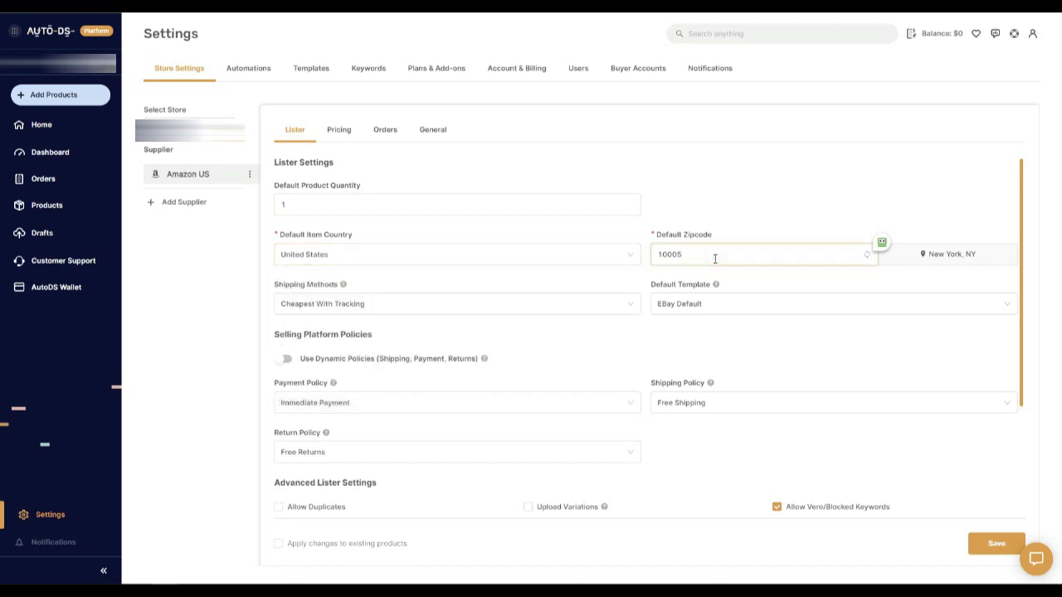
pyautogui.click(559, 310)
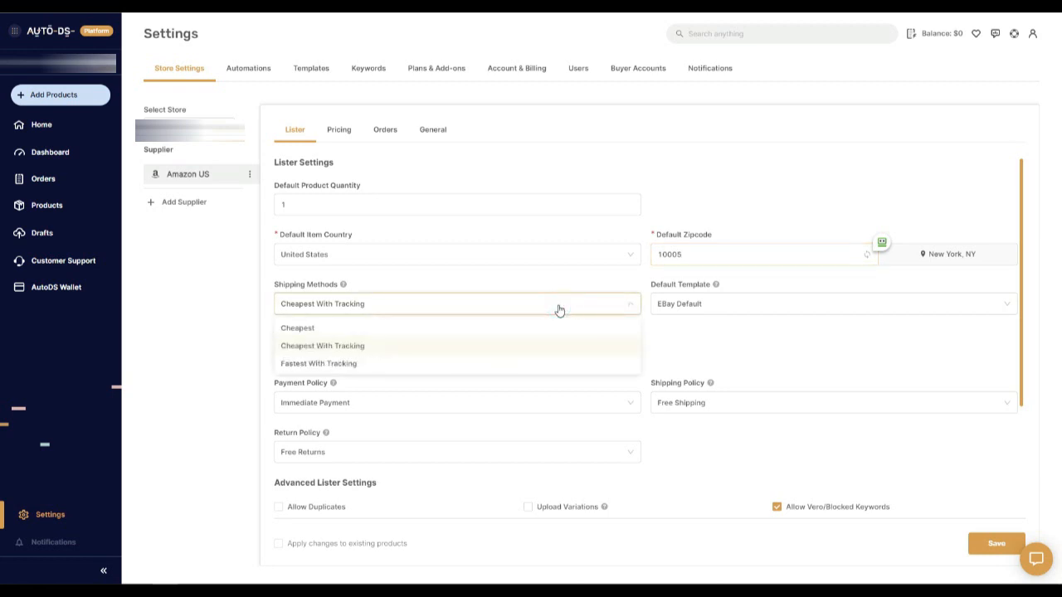
pyautogui.click(559, 311)
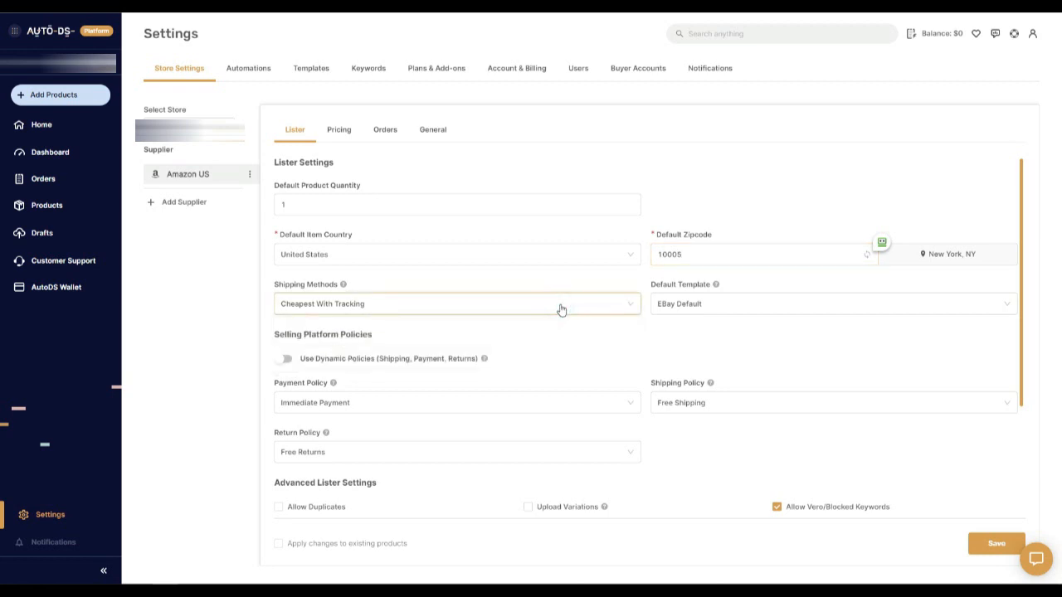
pyautogui.click(754, 307)
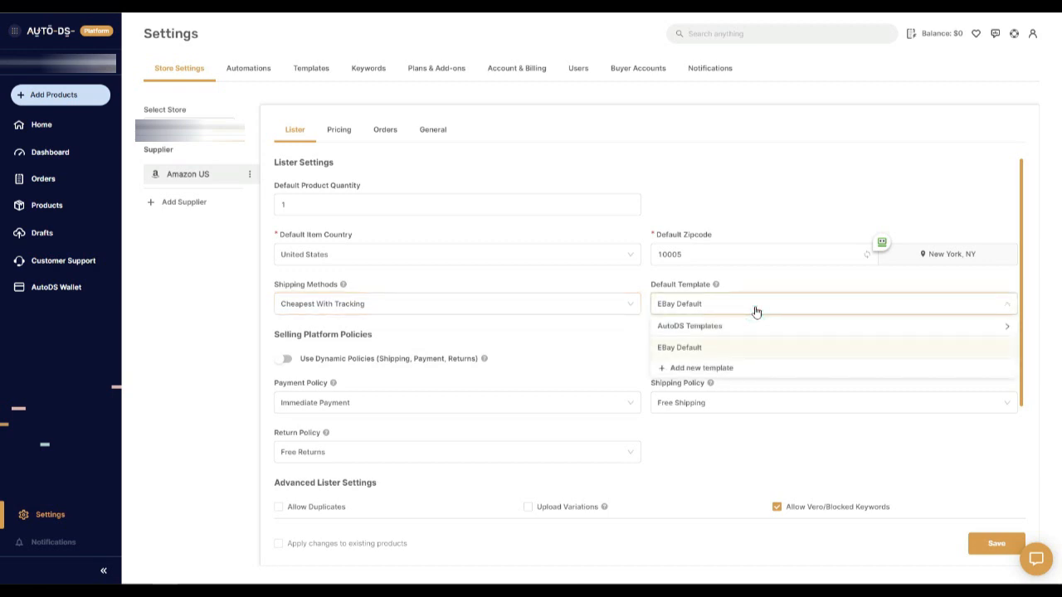
pyautogui.click(755, 308)
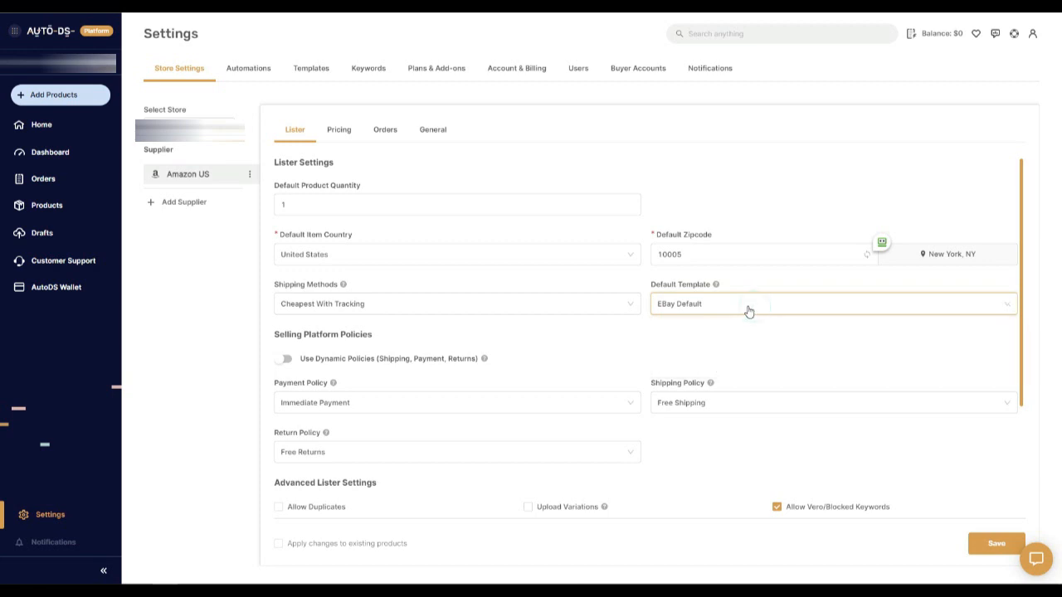
# Try out Use Dynamic Policies and Allow Vero/Blocked Keywords in the lister settings, restoring each to its original state.
pyautogui.click(282, 359)
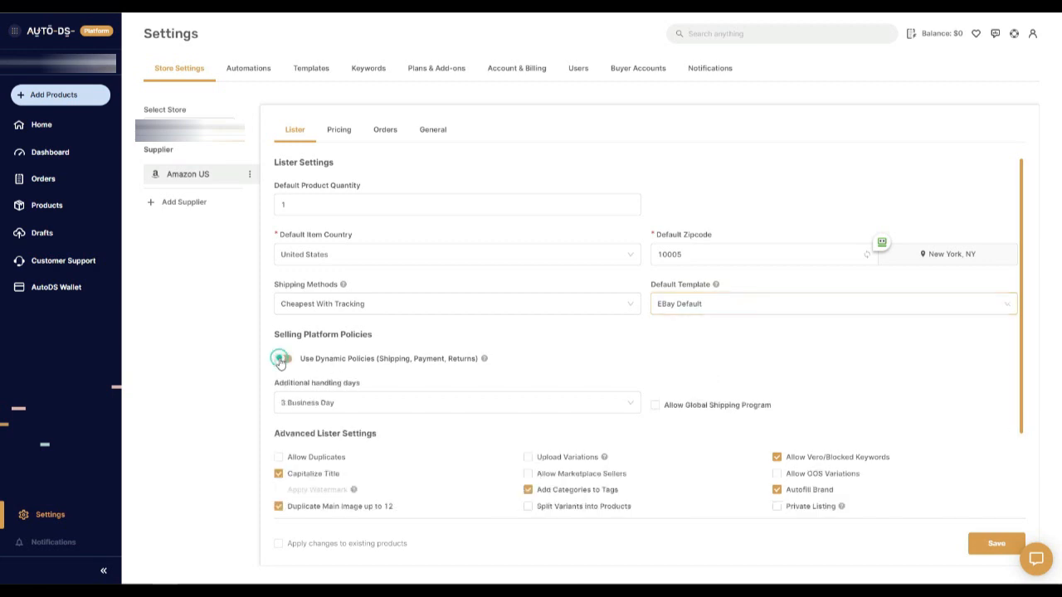
pyautogui.click(280, 361)
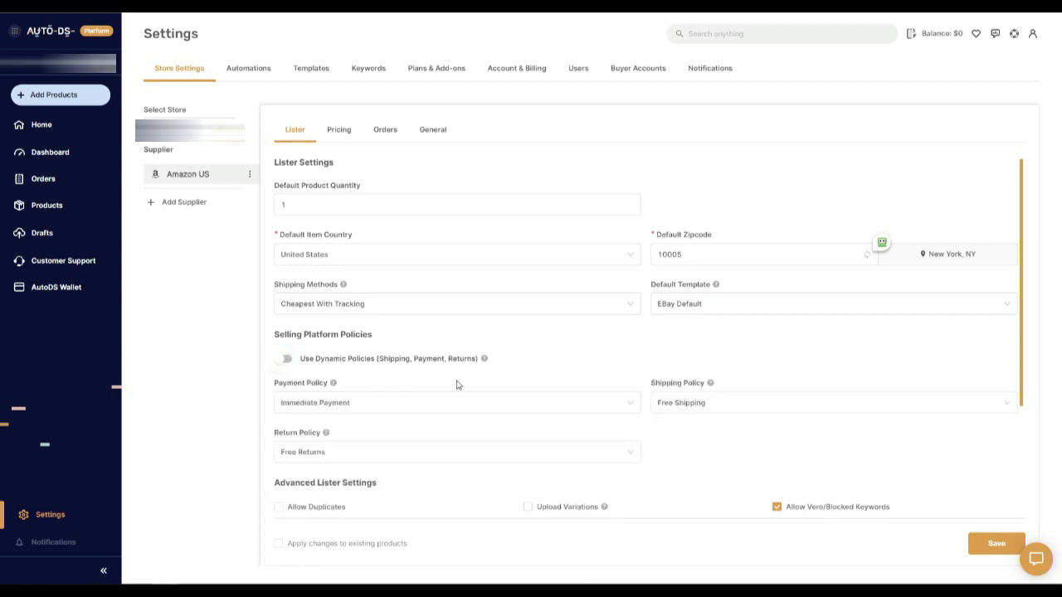
pyautogui.scroll(-4, 457, 384)
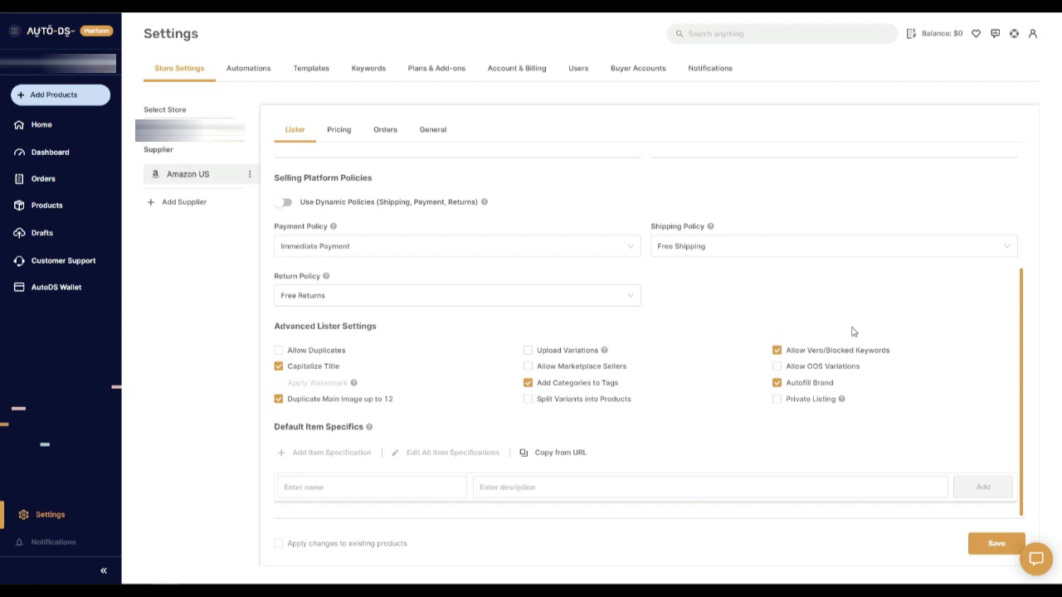
pyautogui.click(776, 355)
pyautogui.click(776, 354)
pyautogui.scroll(2, 408, 176)
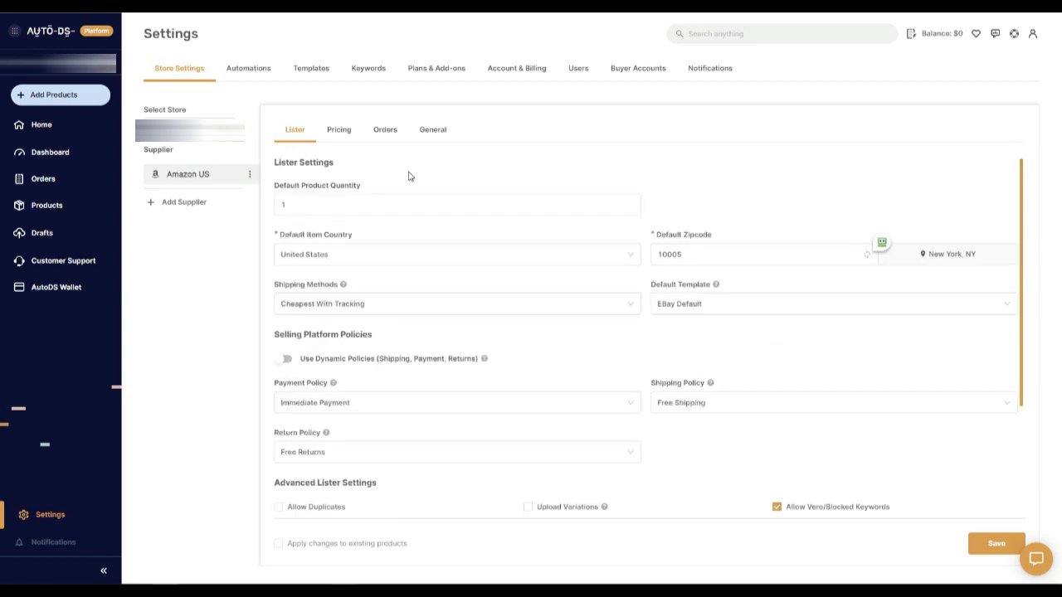
# Review the store's pricing settings for fees, additional dollar profit, default automation and minimum profit per product.
pyautogui.click(341, 135)
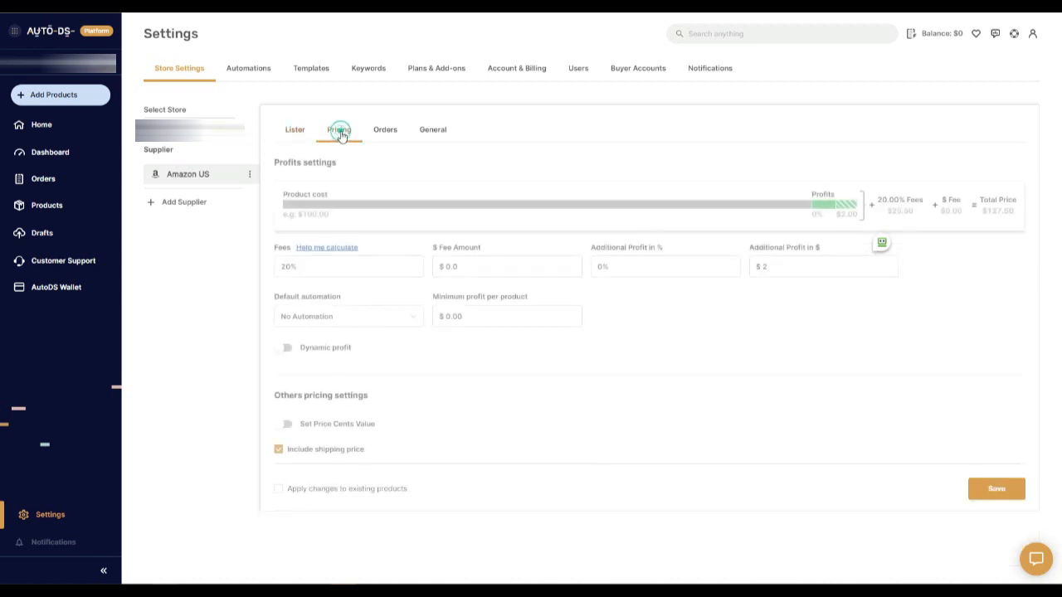
pyautogui.click(353, 268)
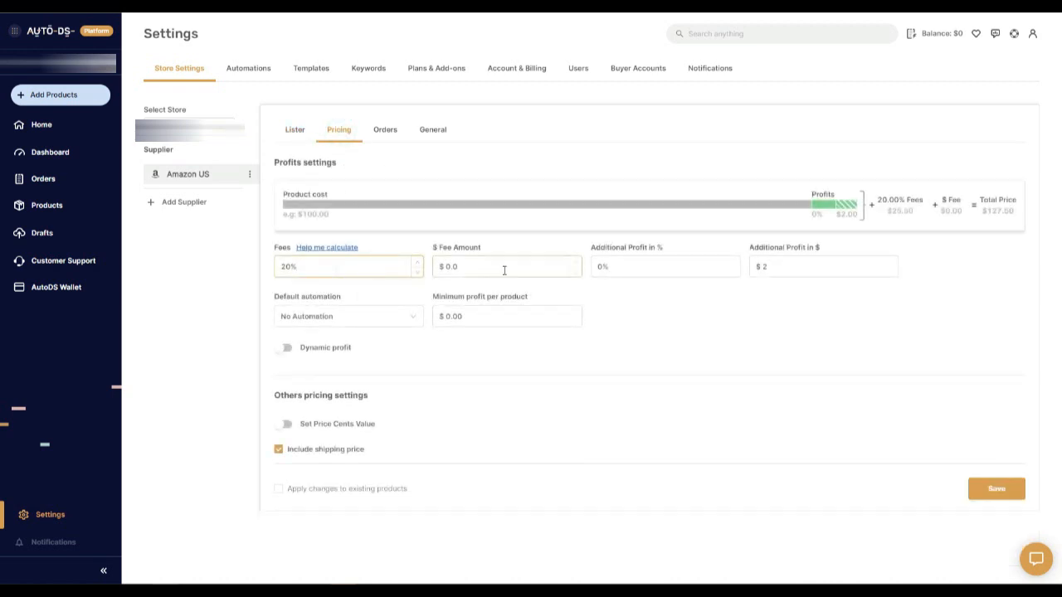
pyautogui.click(814, 266)
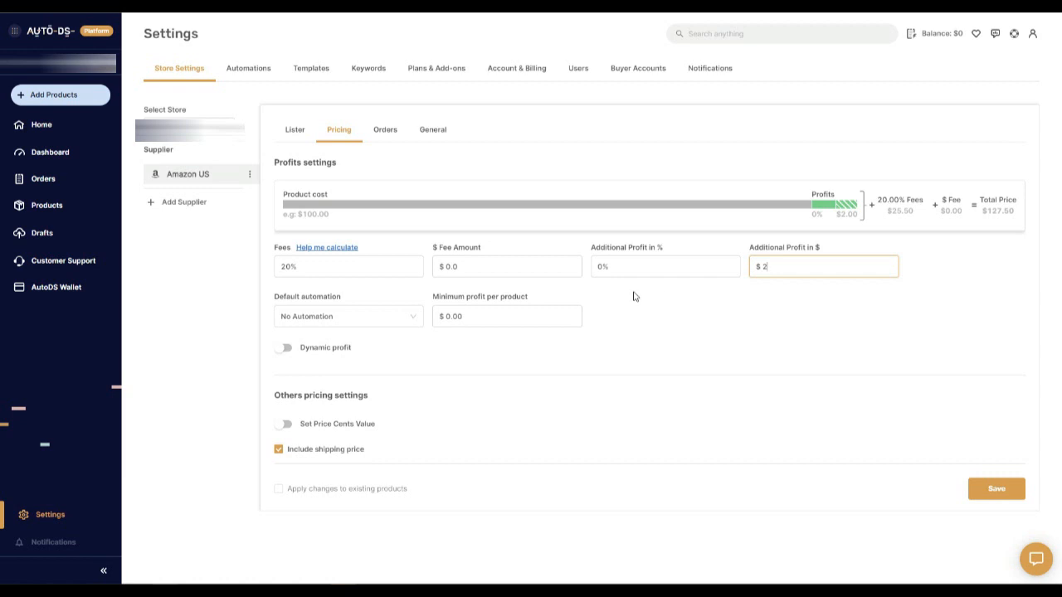
pyautogui.click(414, 320)
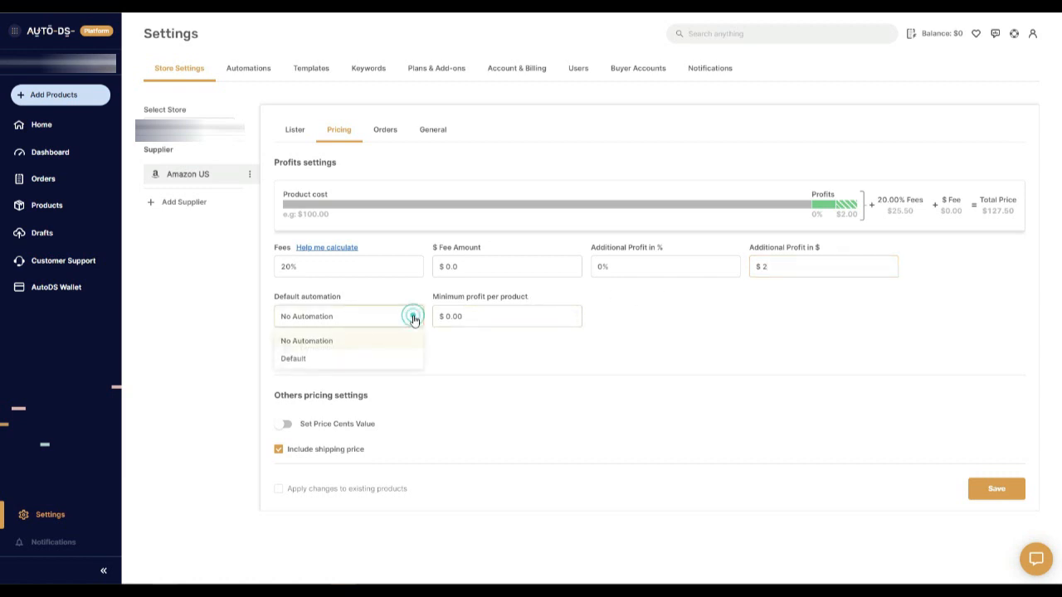
pyautogui.click(414, 320)
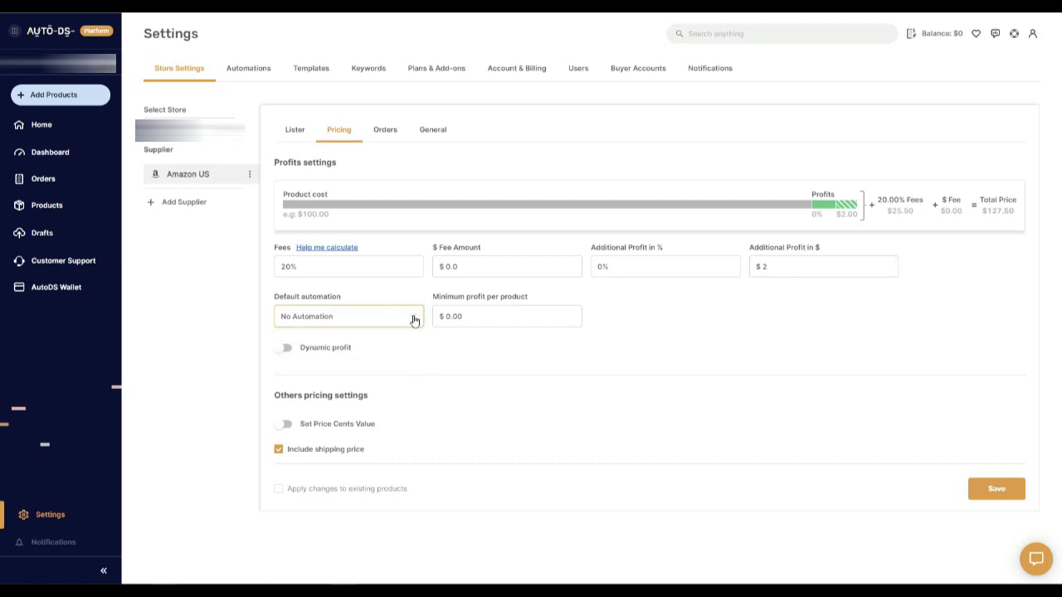
pyautogui.click(478, 320)
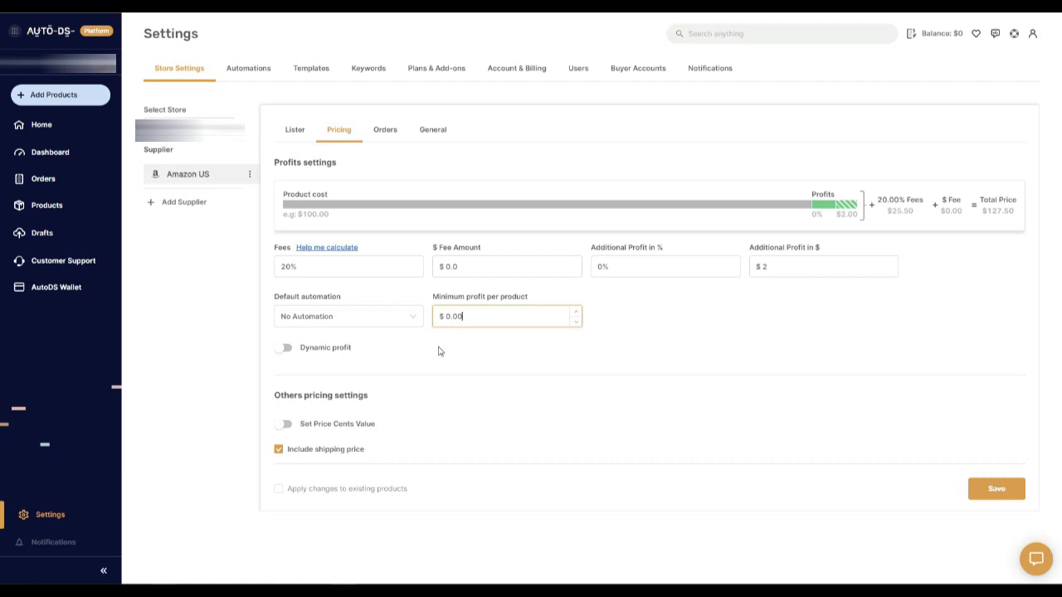
# Try the Dynamic profit option to view its product cost range rule, and switch it back off.
pyautogui.click(280, 356)
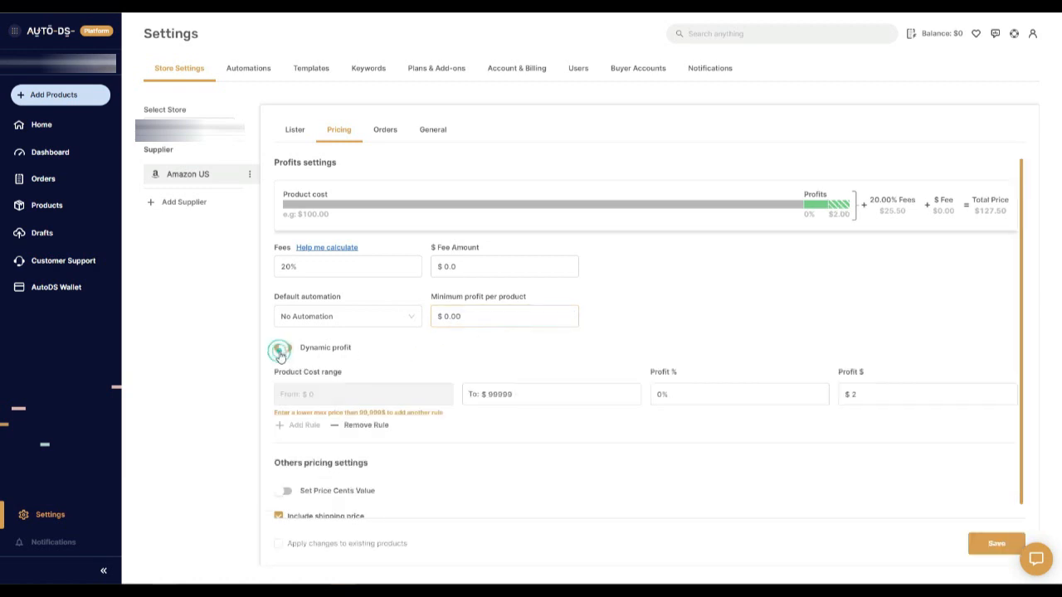
pyautogui.click(281, 356)
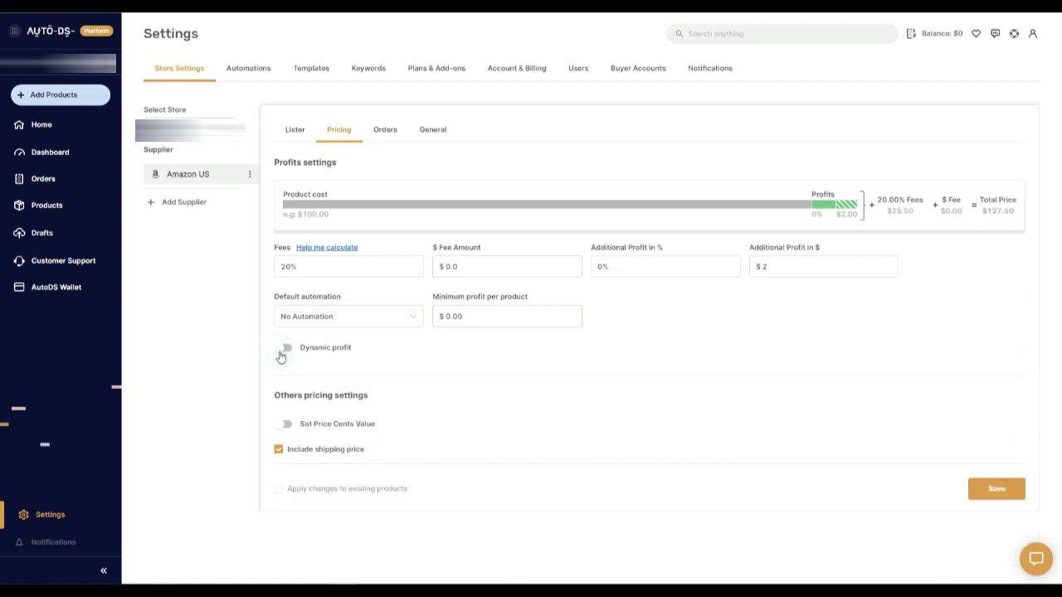
pyautogui.click(259, 427)
# Try the "Fulfilled by AutoDS" and Automatic orders options in the store's order settings.
pyautogui.click(388, 131)
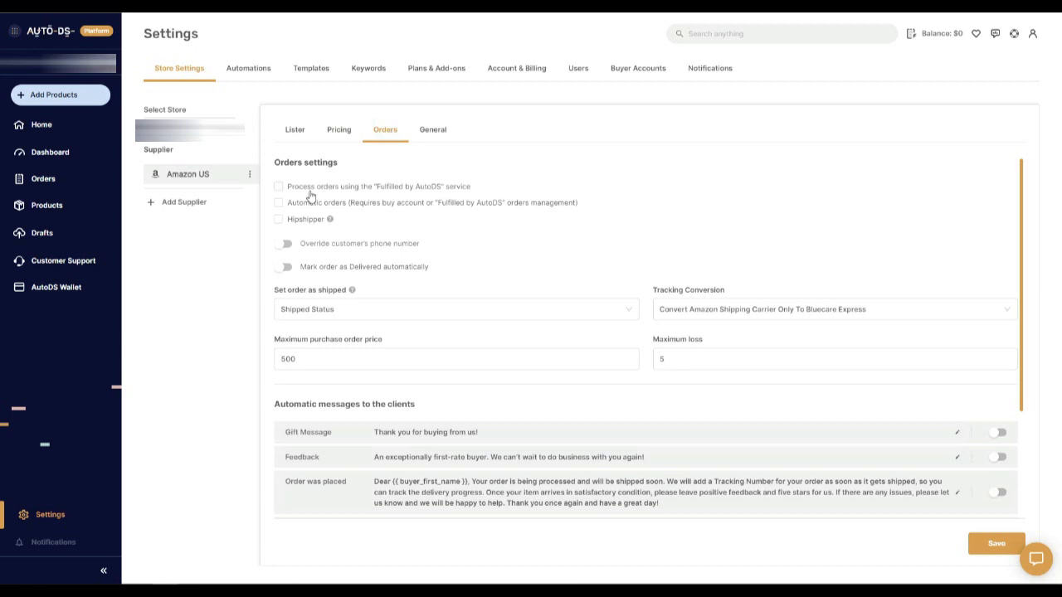
pyautogui.click(280, 187)
pyautogui.click(278, 188)
pyautogui.click(279, 203)
# Start adding a buyer account for order automation.
pyautogui.click(622, 69)
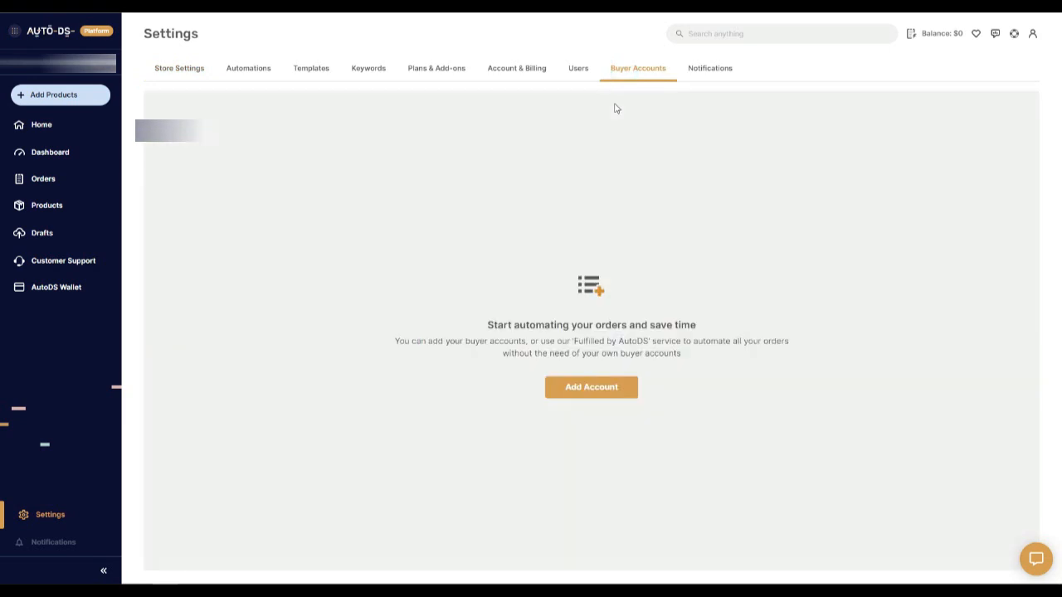
pyautogui.click(596, 386)
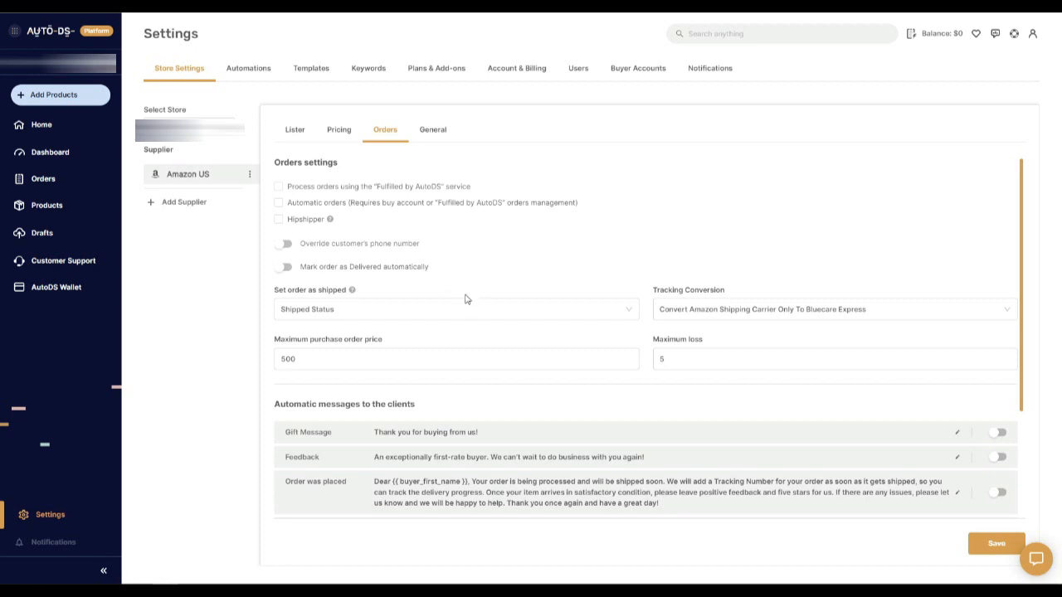
# Review the tracking conversion choices and the maximum purchase order price and maximum loss limits in the order settings.
pyautogui.click(766, 311)
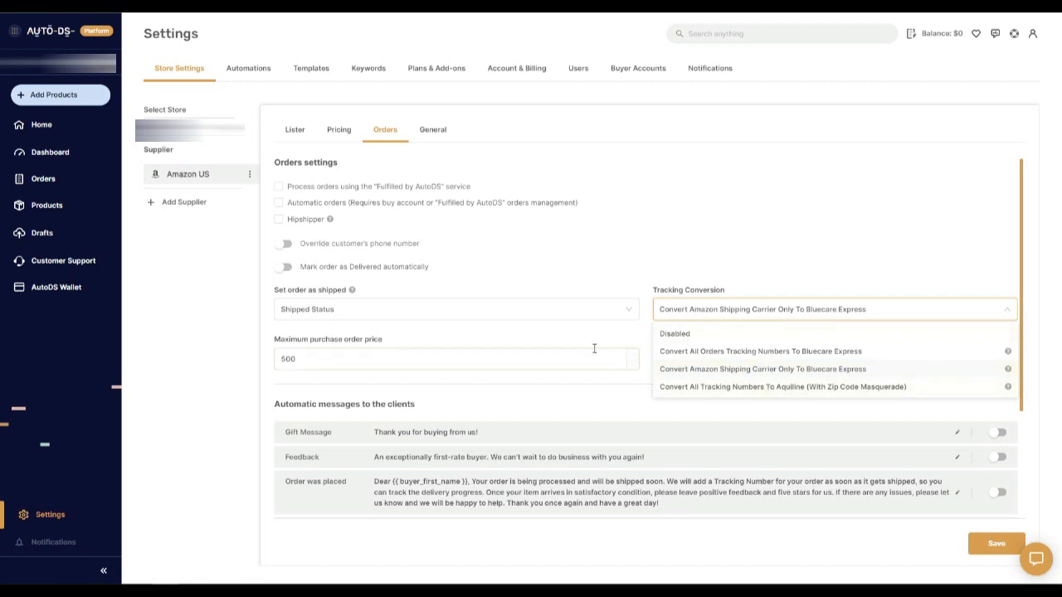
pyautogui.click(544, 330)
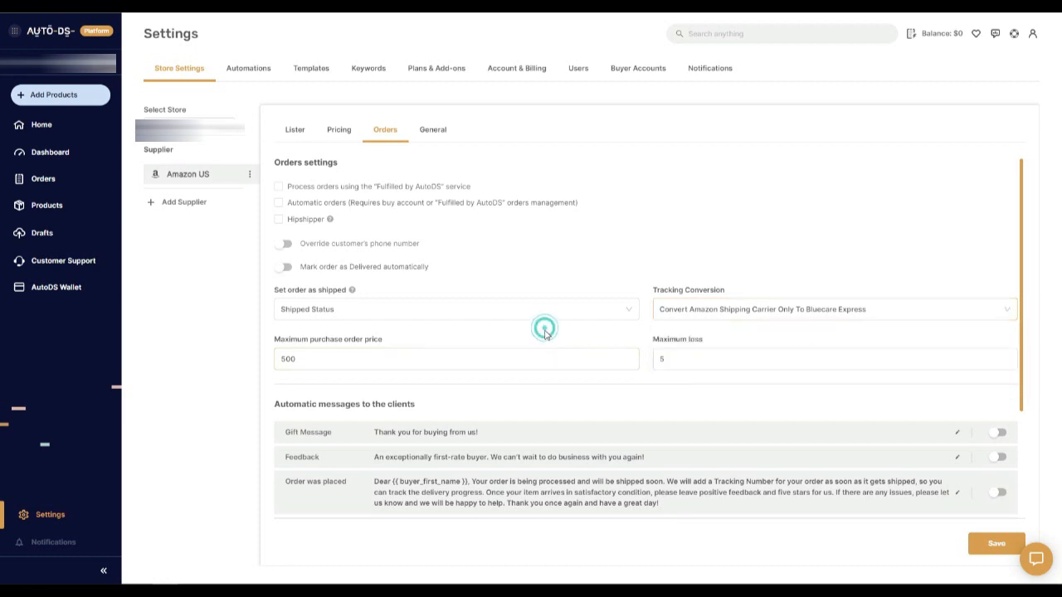
pyautogui.click(362, 341)
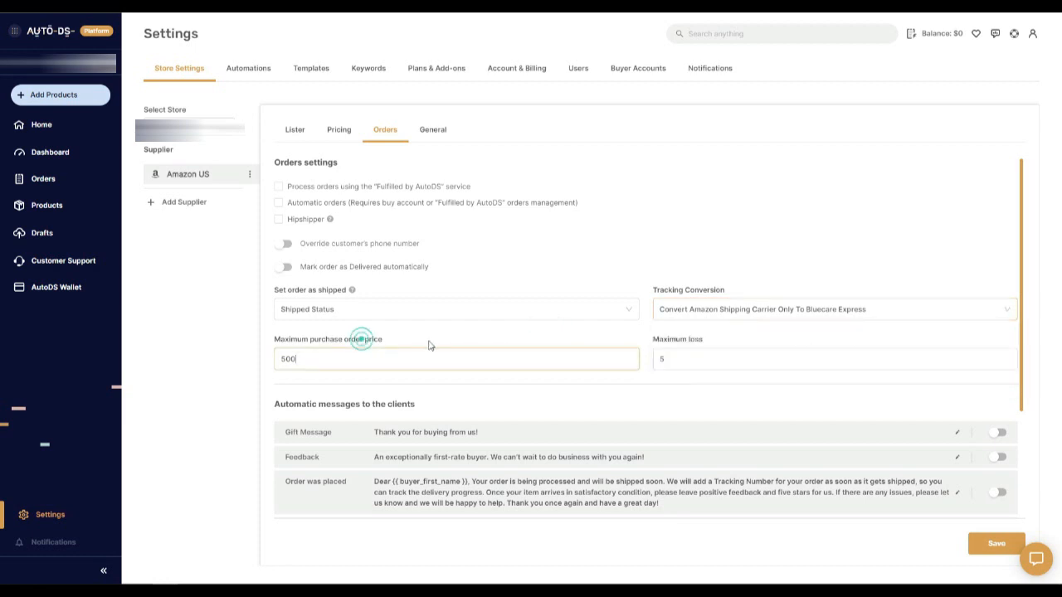
pyautogui.click(678, 337)
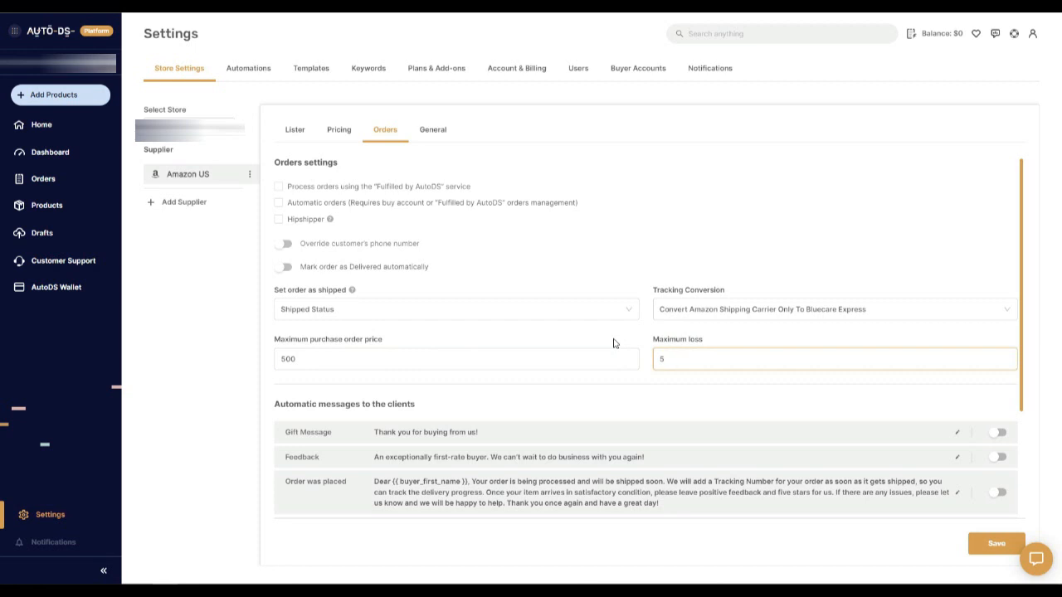
pyautogui.click(608, 341)
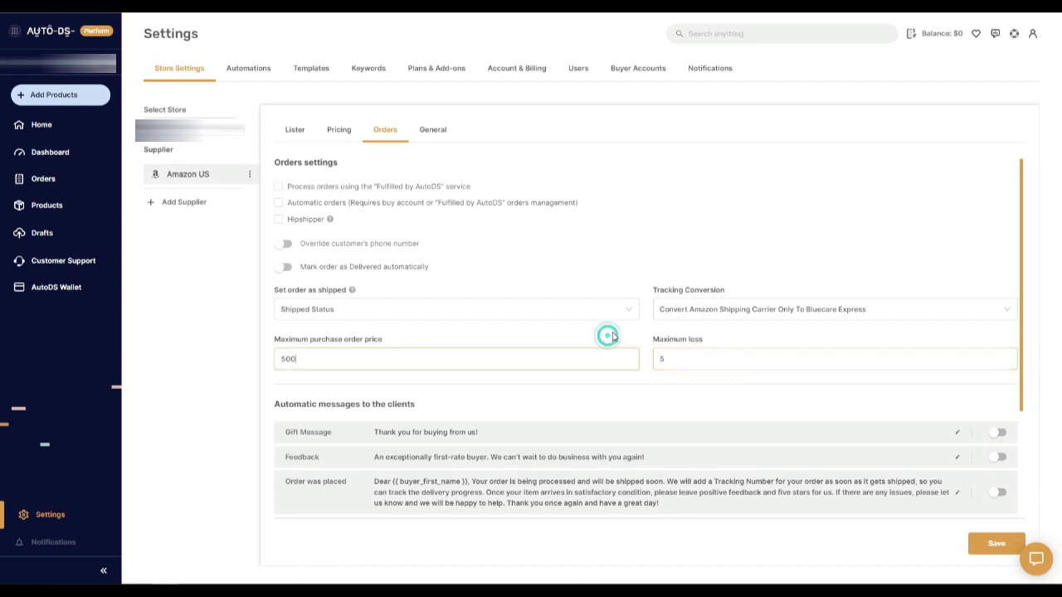
# Enable the automatic Gift Message and Feedback messages to clients.
pyautogui.scroll(-1, 611, 339)
pyautogui.scroll(-2, 637, 347)
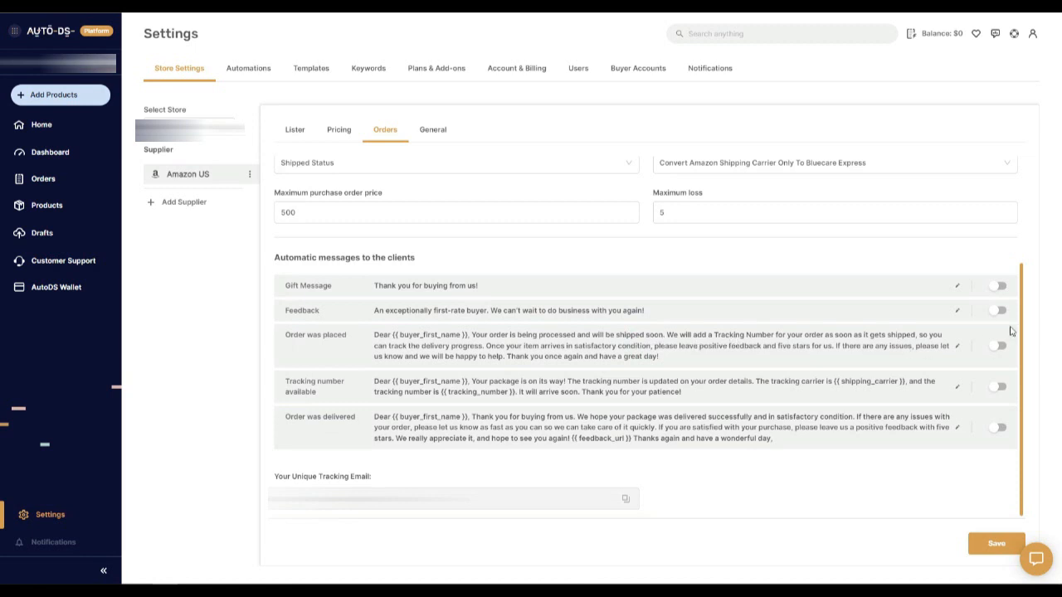
pyautogui.click(995, 287)
pyautogui.click(996, 313)
# Review the default weight unit choices in the store's general settings.
pyautogui.click(436, 133)
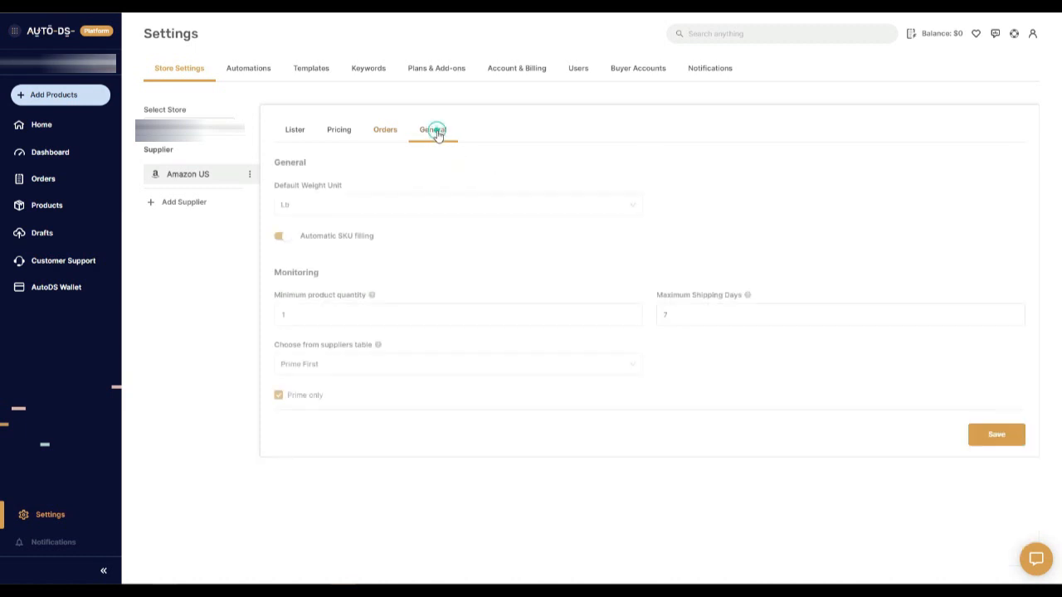
pyautogui.click(441, 207)
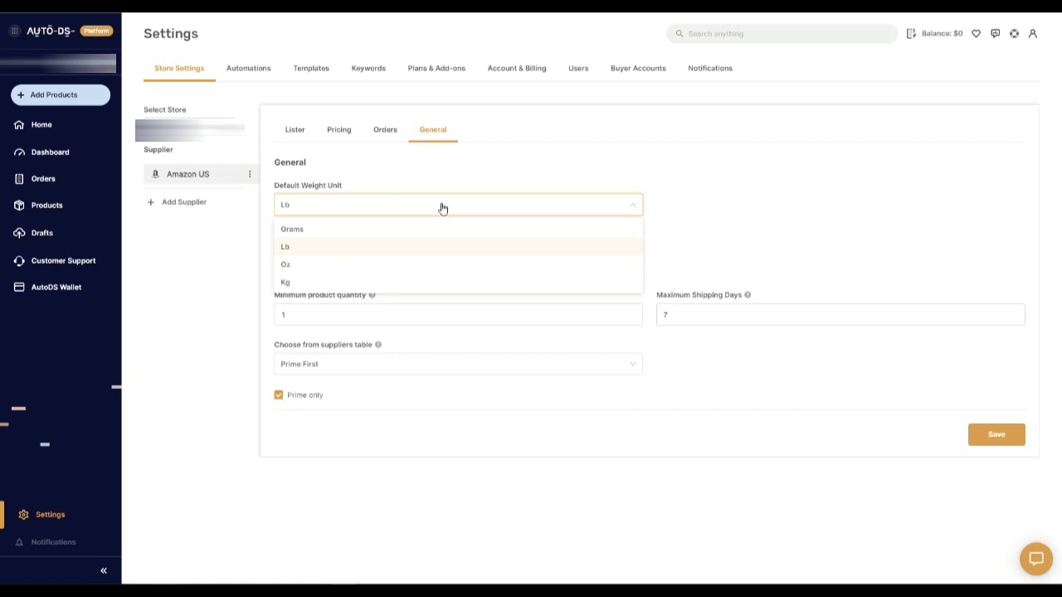
pyautogui.click(441, 207)
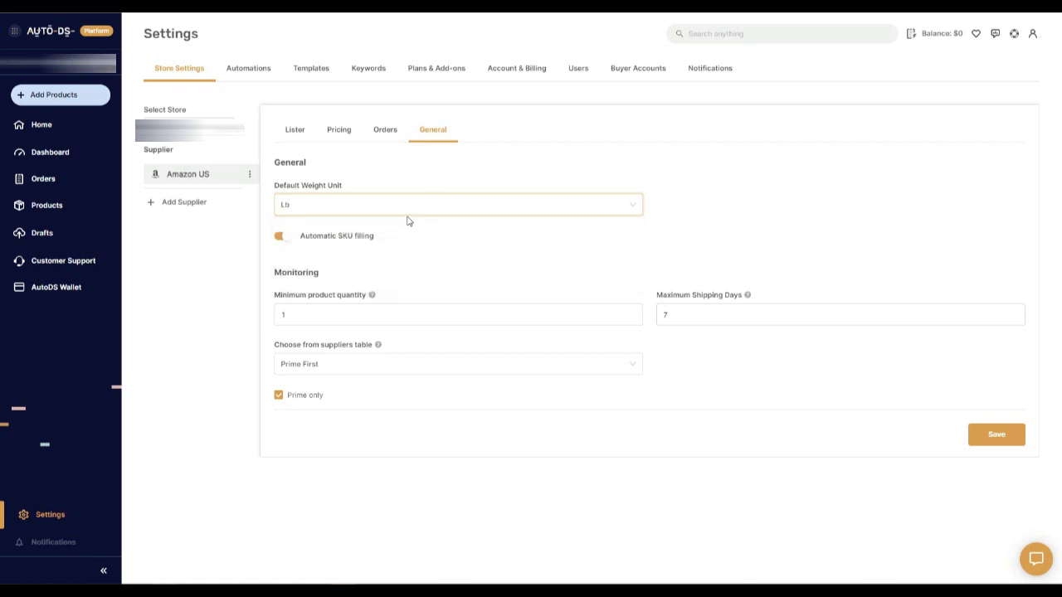
# Review the monitoring settings for minimum product quantity, maximum shipping days and the choice from the suppliers table.
pyautogui.click(353, 261)
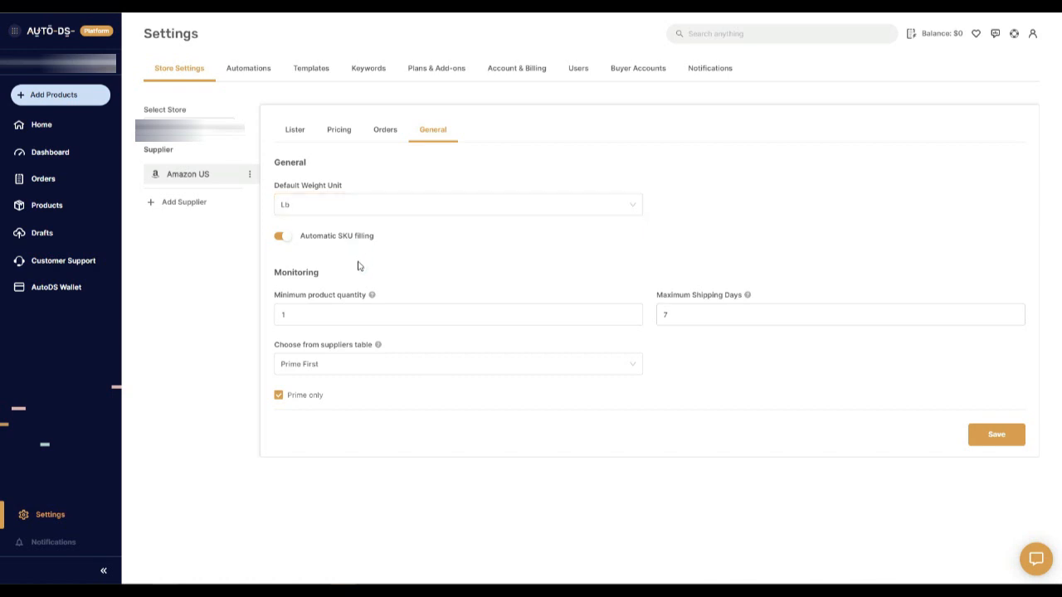
pyautogui.click(382, 313)
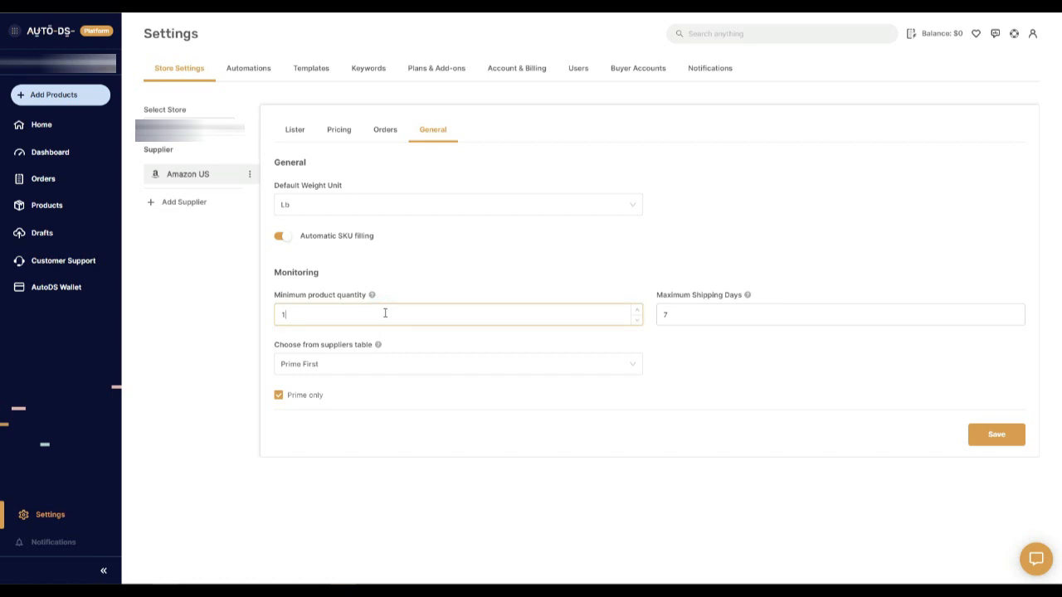
pyautogui.click(690, 316)
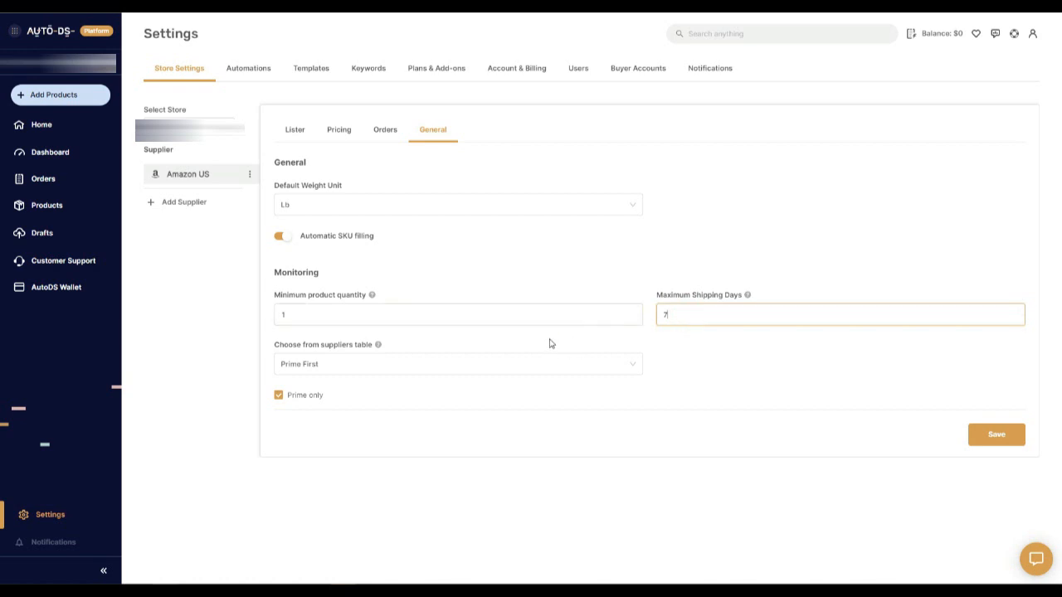
pyautogui.click(393, 366)
pyautogui.click(393, 366)
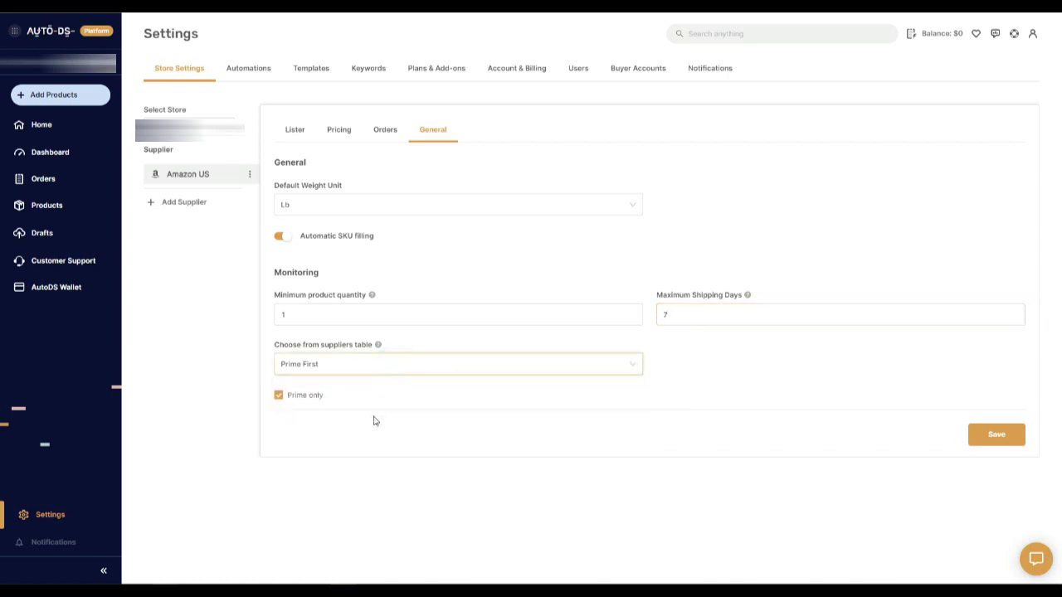
pyautogui.click(373, 415)
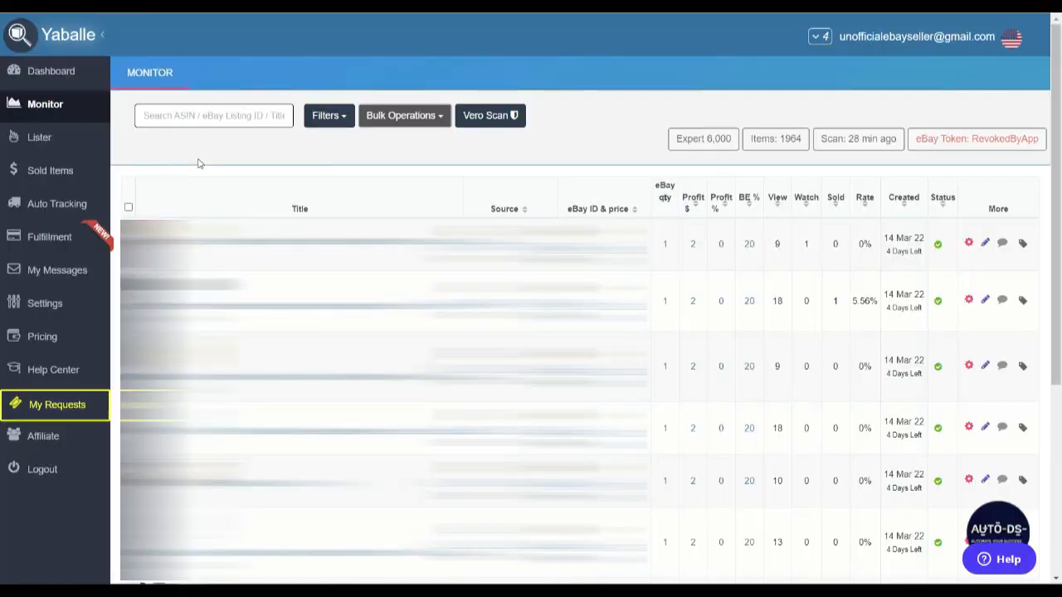
# Switch to Yaballe's Monitor page, extract its products with the AutoDS Exporter and export them as CSV.
pyautogui.click(60, 107)
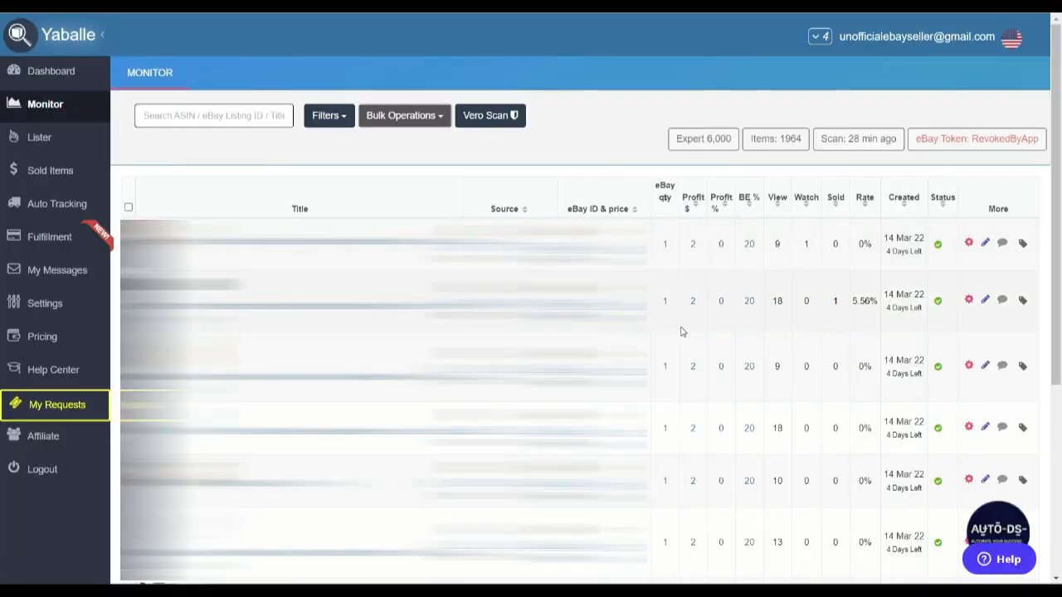
pyautogui.click(996, 528)
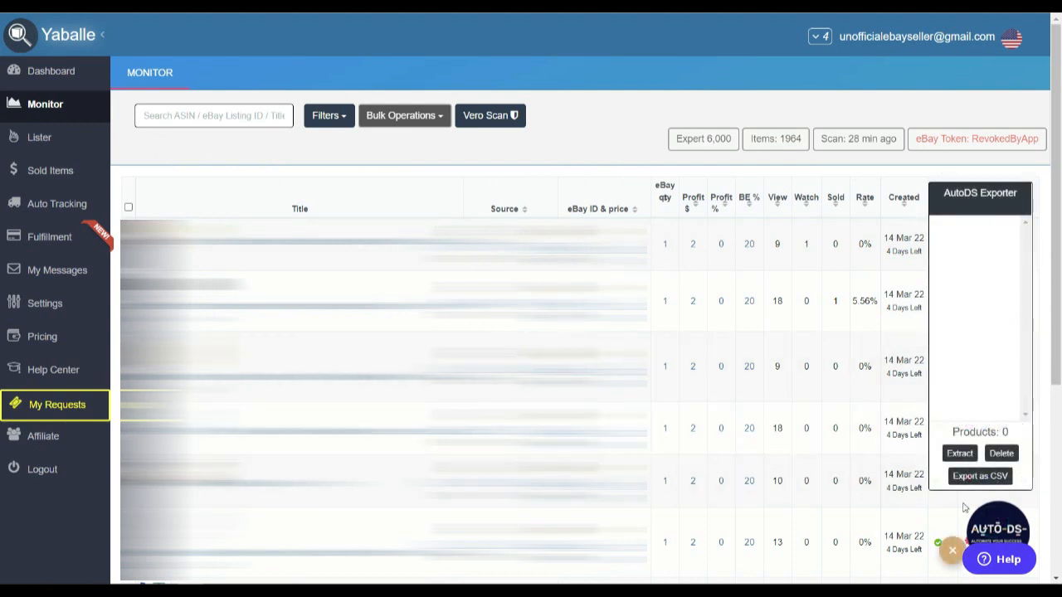
pyautogui.click(958, 454)
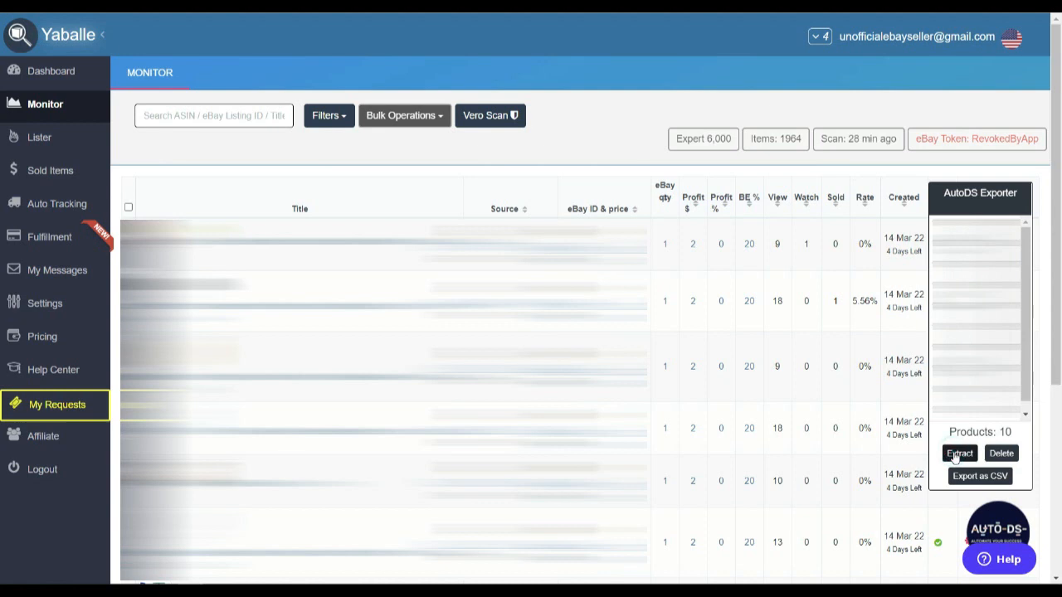
pyautogui.click(969, 477)
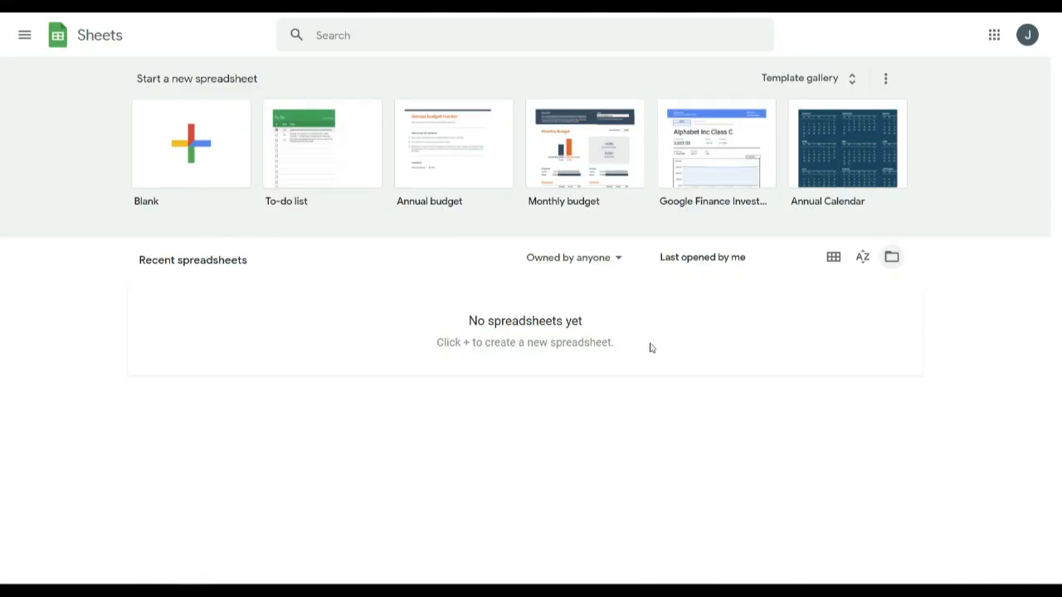
# Switch to Google Sheets and upload the Yaballe Export file from the Downloads folder to open it as a spreadsheet.
pyautogui.click(891, 258)
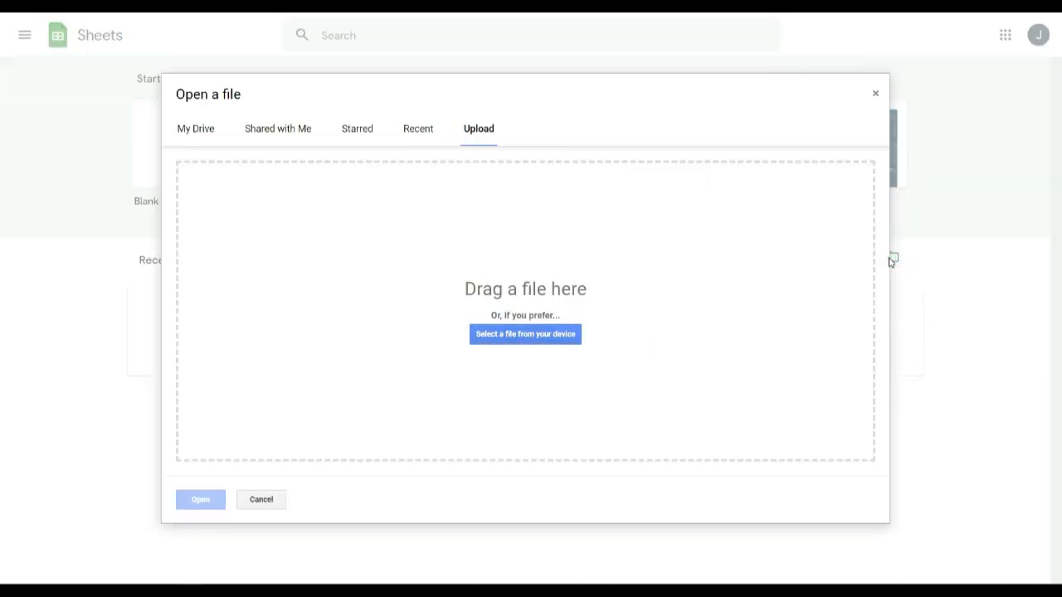
pyautogui.click(536, 335)
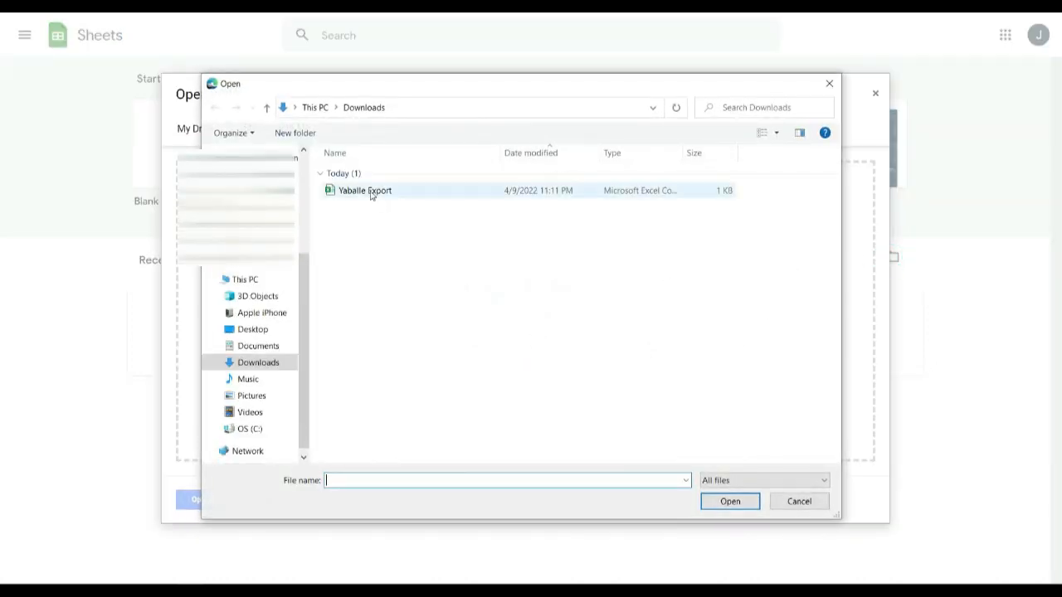
pyautogui.click(369, 192)
pyautogui.doubleClick(370, 191)
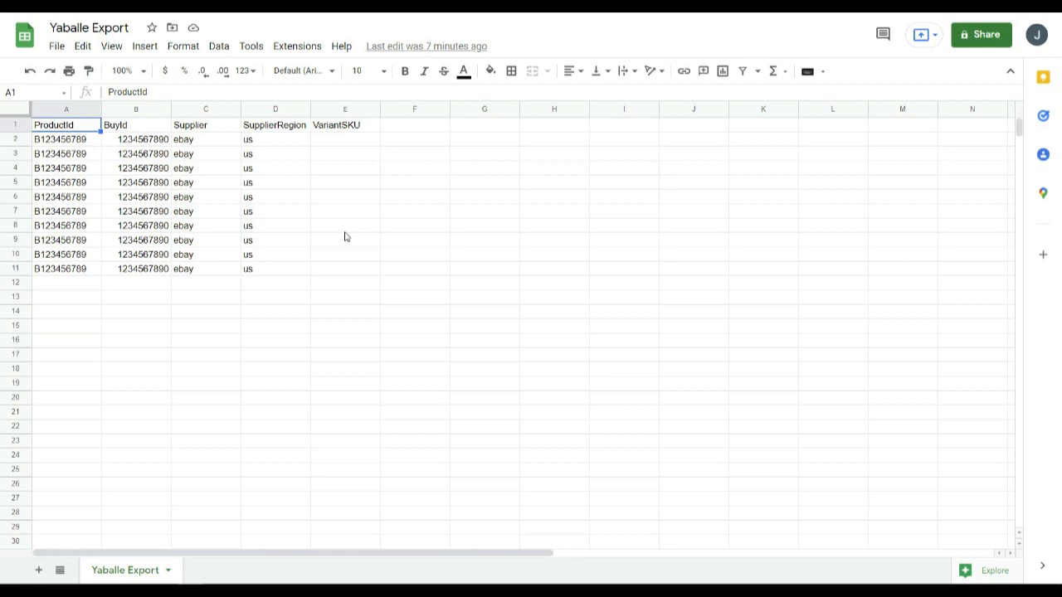
# Insert one empty column before the ProductId column.
pyautogui.press('Right')
pyautogui.press('Left')
pyautogui.press('Right')
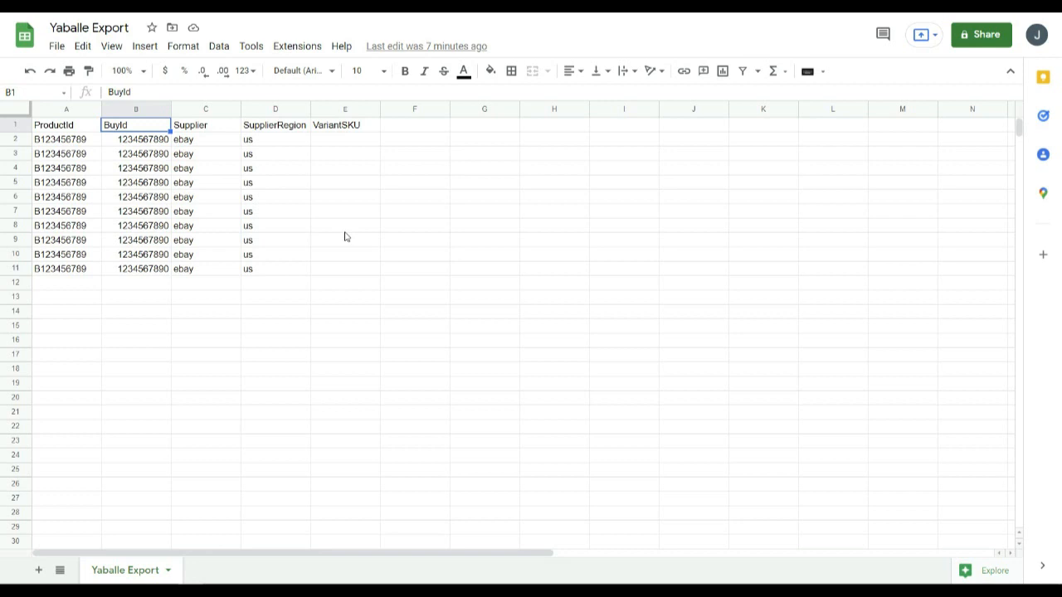
pyautogui.press('Left')
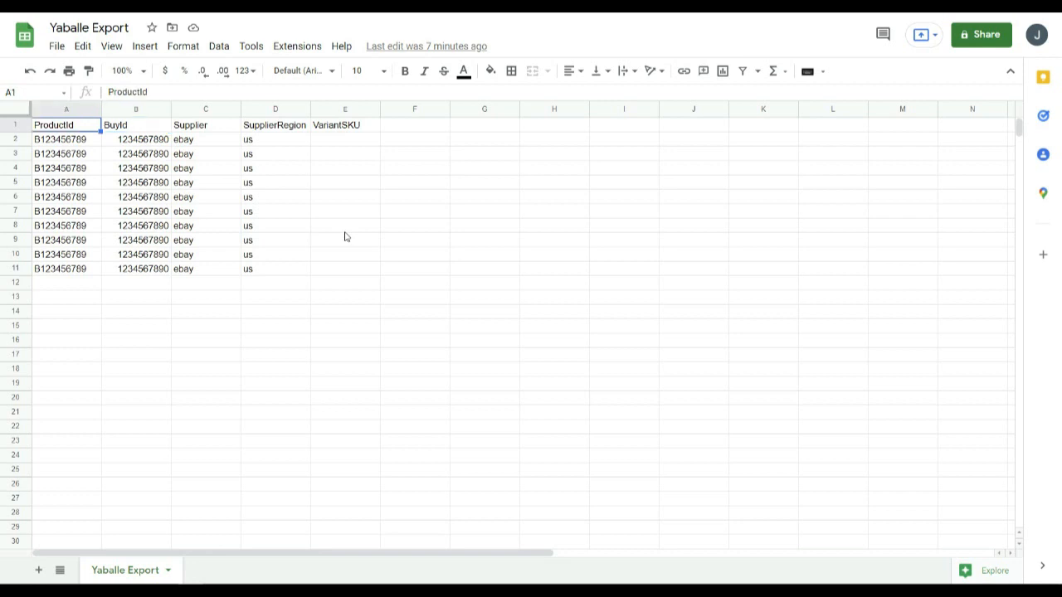
pyautogui.rightClick(72, 130)
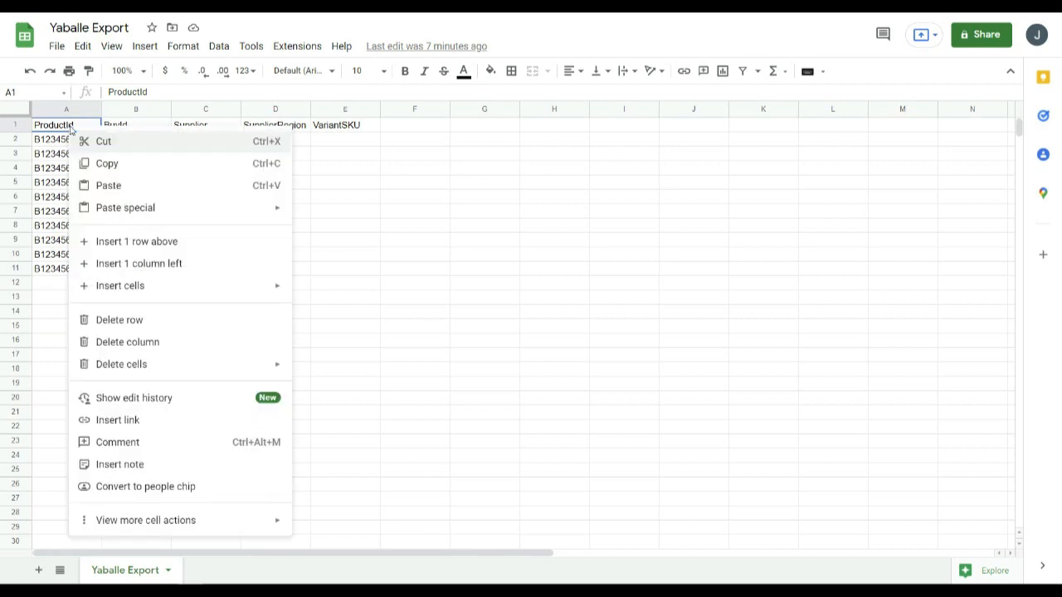
pyautogui.click(153, 263)
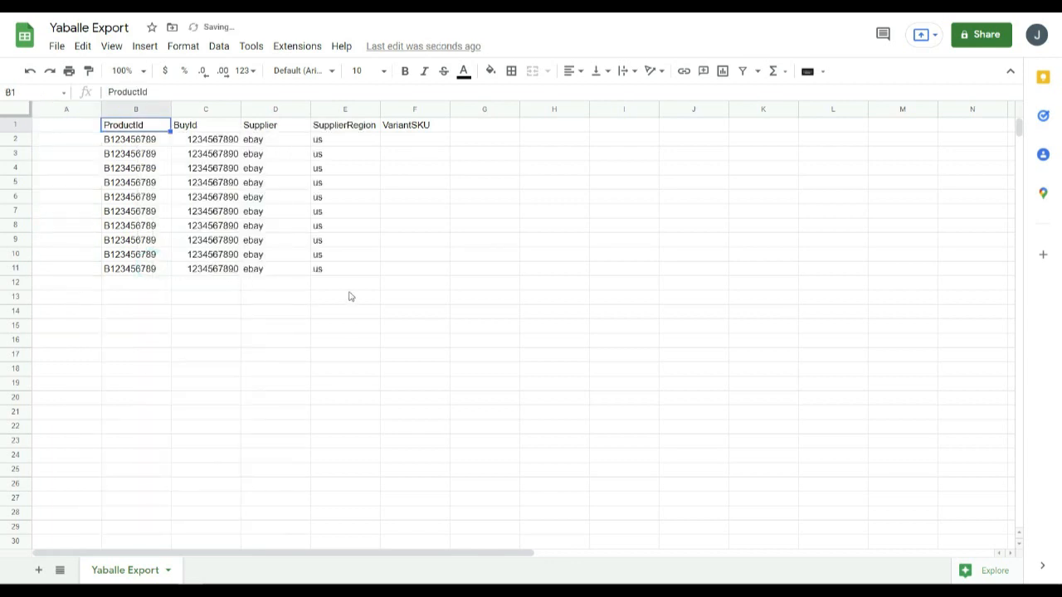
# Move the ProductId and BuyId headers one column over, into A1 and B1, leaving the data below in place.
pyautogui.hotkey('shift', 'Right')
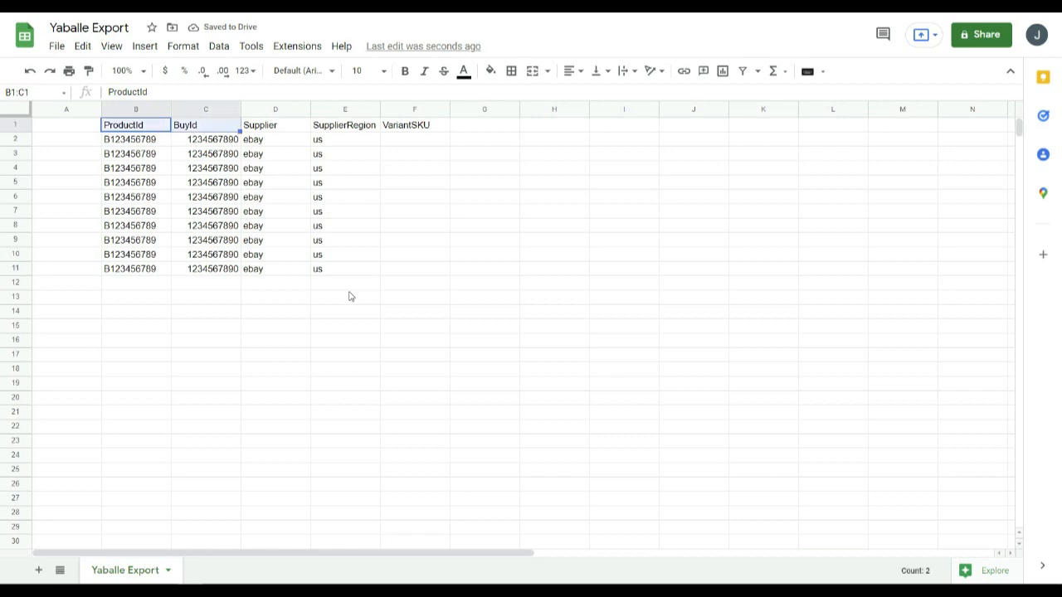
pyautogui.hotkey('ctrl', 'x')
pyautogui.press('Left')
pyautogui.hotkey('ctrl', 'v')
pyautogui.press('Right')
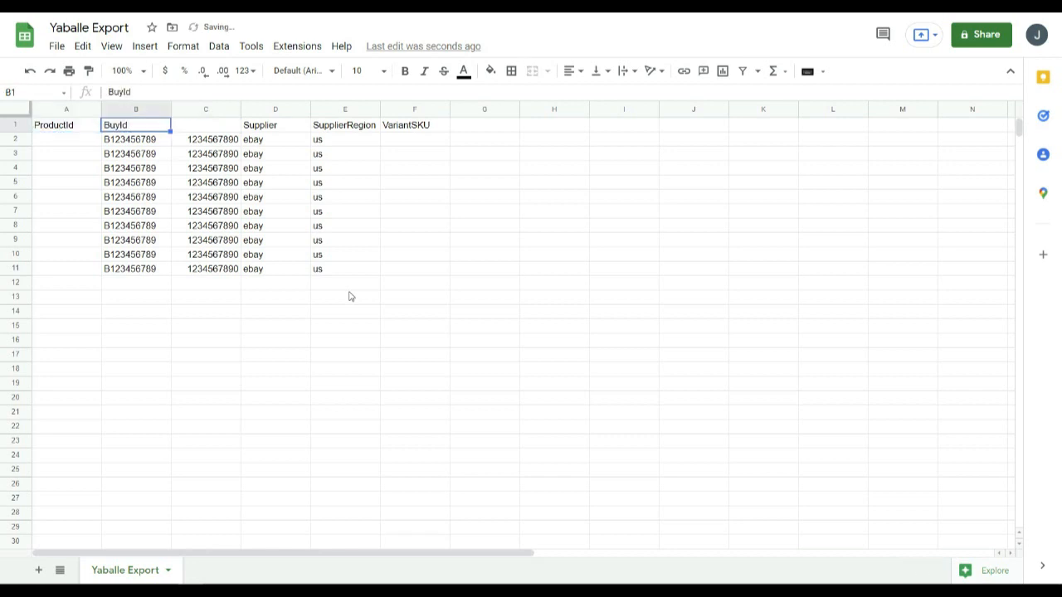
# Move the numeric IDs from C2:C11 into A2:A11 under the ProductId header.
pyautogui.press('Down')
pyautogui.press('Right')
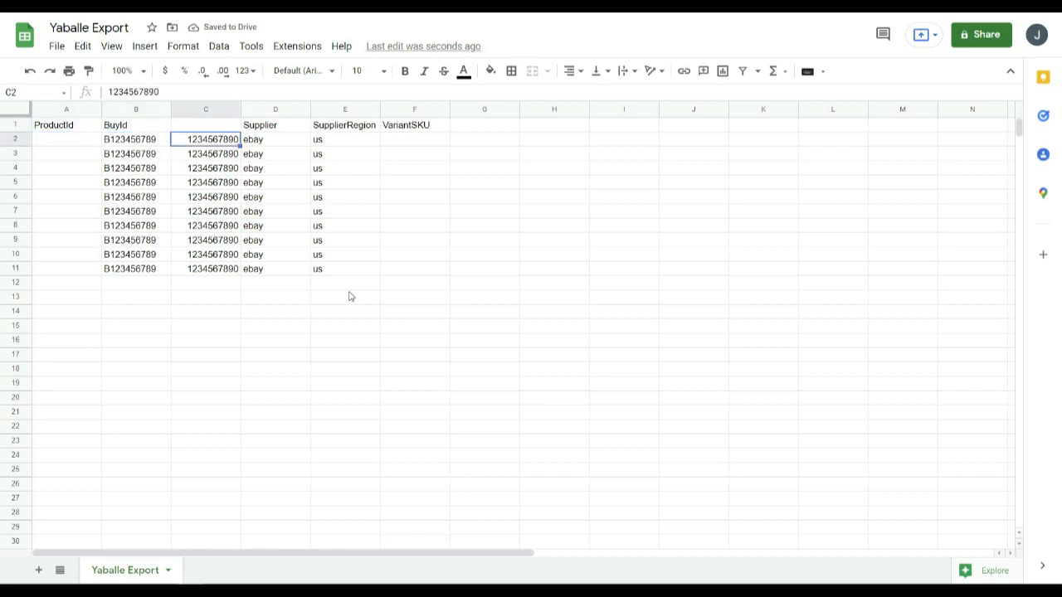
pyautogui.hotkey('ctrl', 'shift', 'Down')
pyautogui.hotkey('ctrl', 'x')
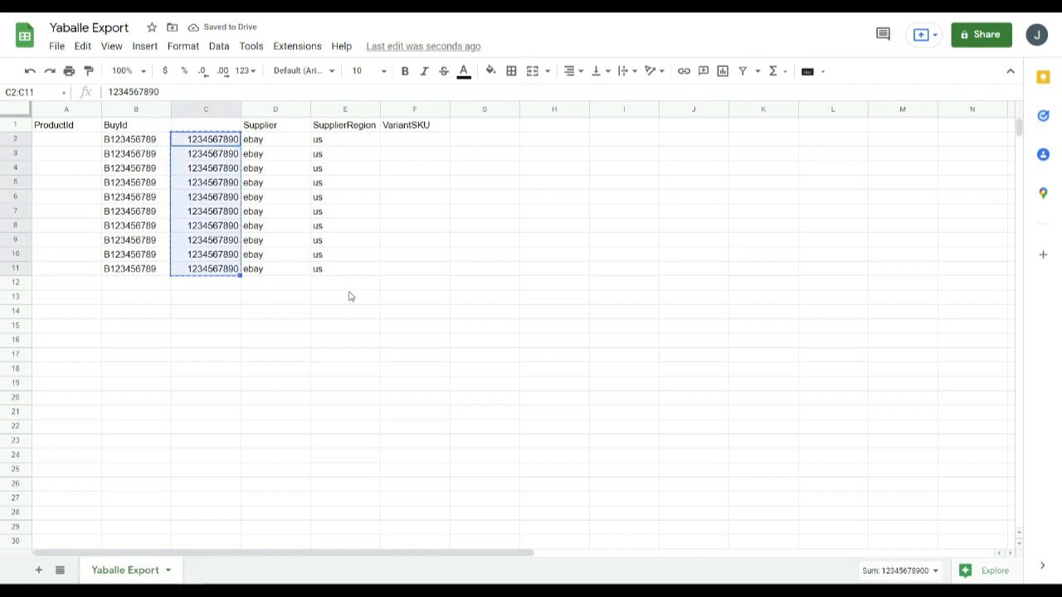
pyautogui.press('Left')
pyautogui.press('Left')
pyautogui.hotkey('ctrl', 'v')
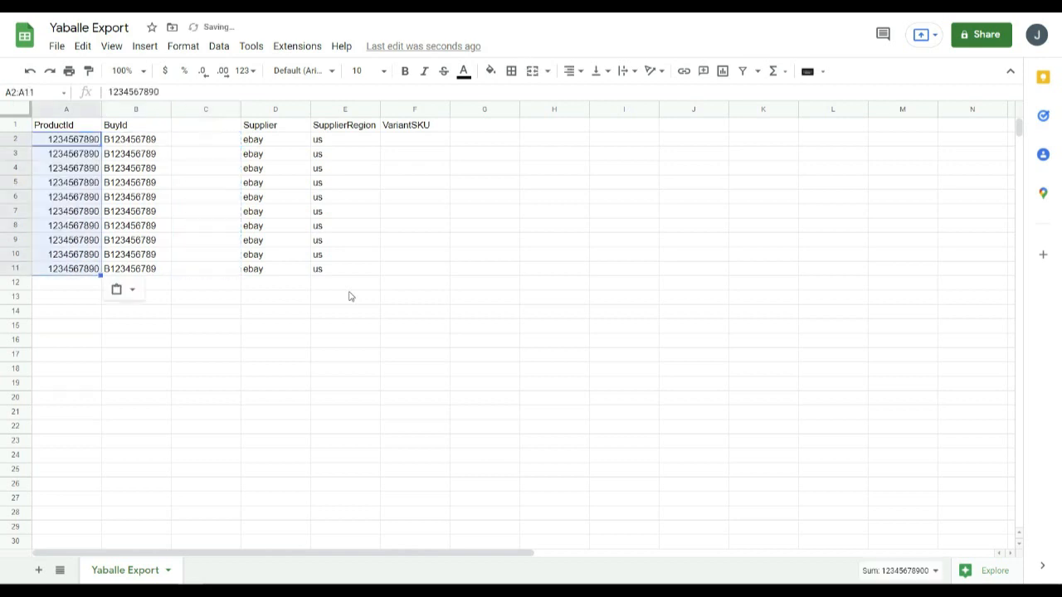
# Delete the empty column C between the BuyId and Supplier columns.
pyautogui.press('Right')
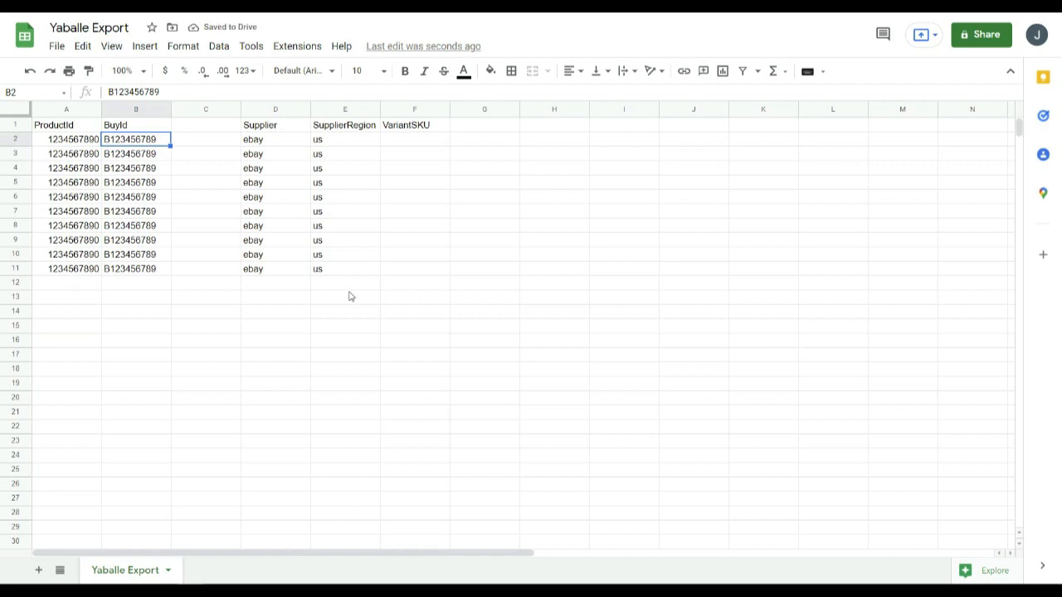
pyautogui.press('Right')
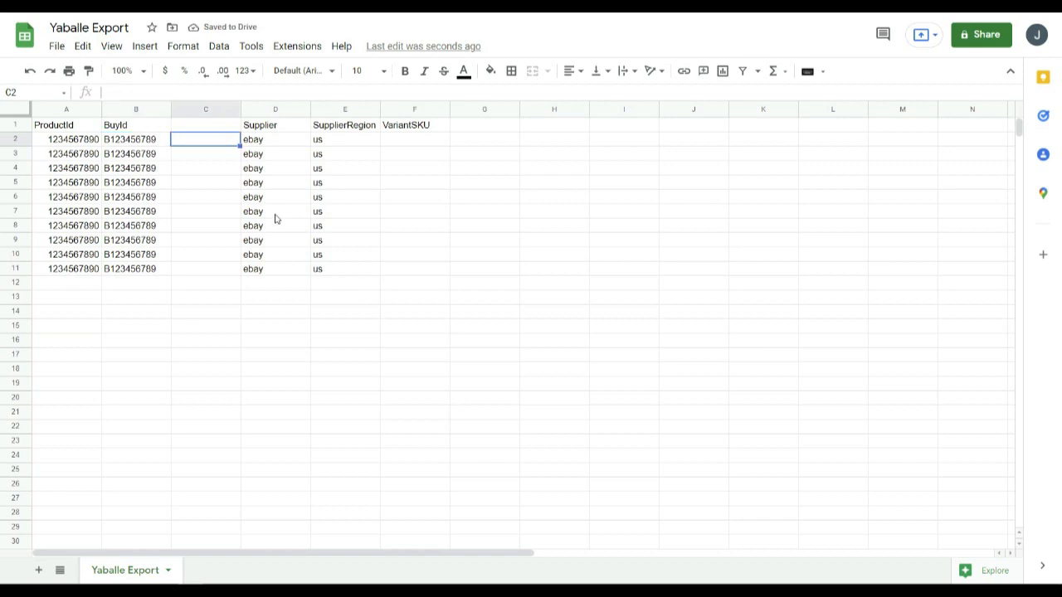
pyautogui.click(209, 111)
pyautogui.rightClick(209, 111)
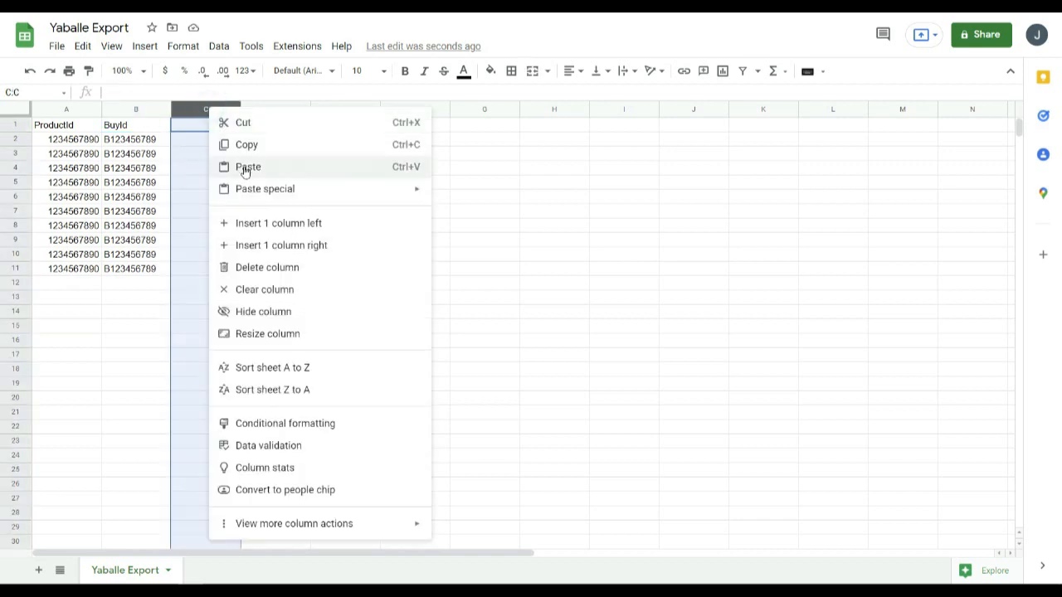
pyautogui.click(282, 267)
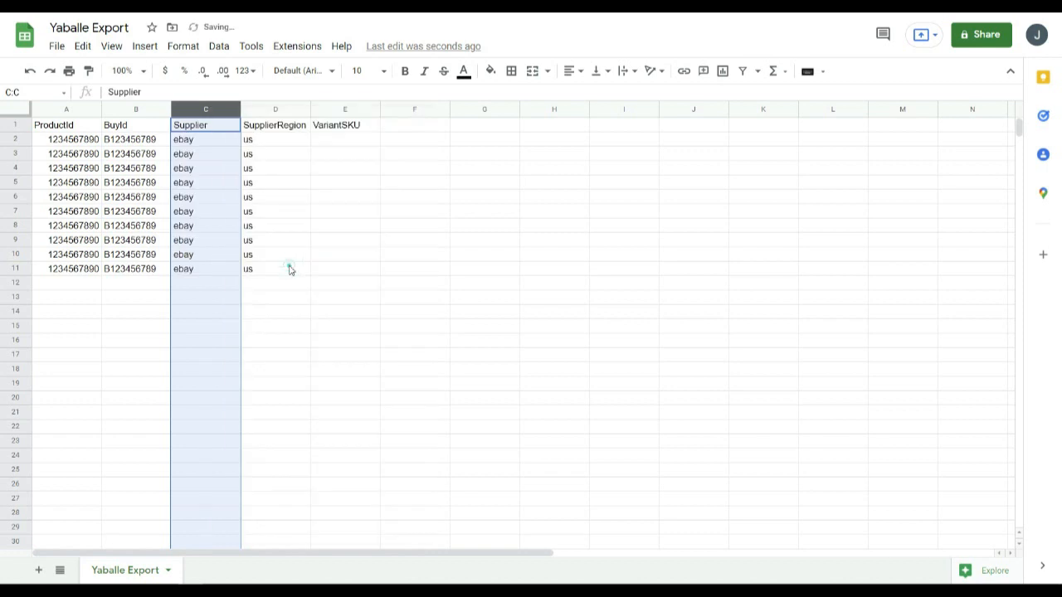
# Change the supplier in C2 to amazon and fill it down through C11.
pyautogui.click(220, 145)
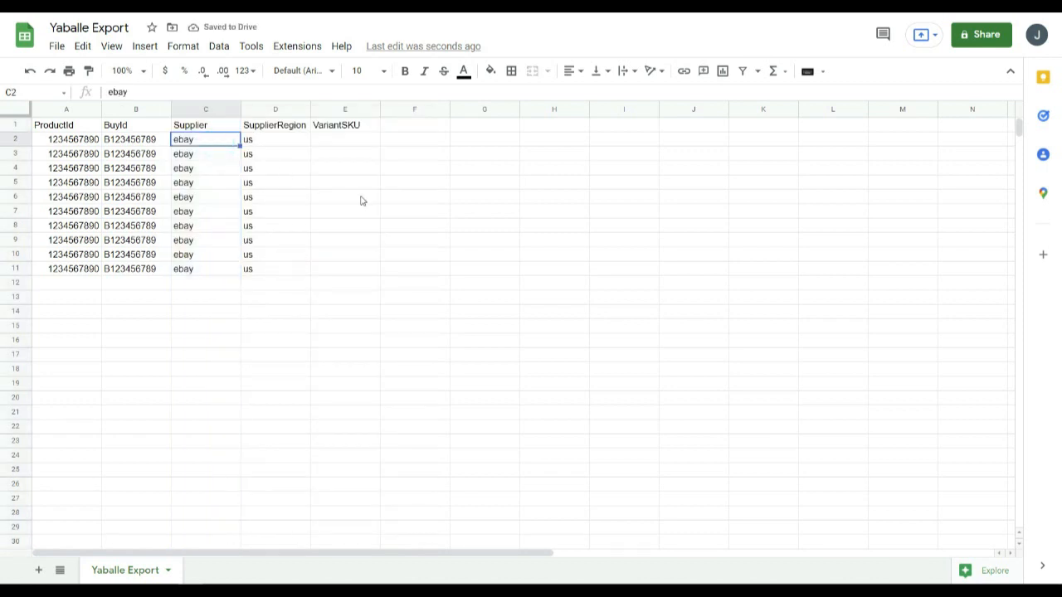
pyautogui.write('amazon')
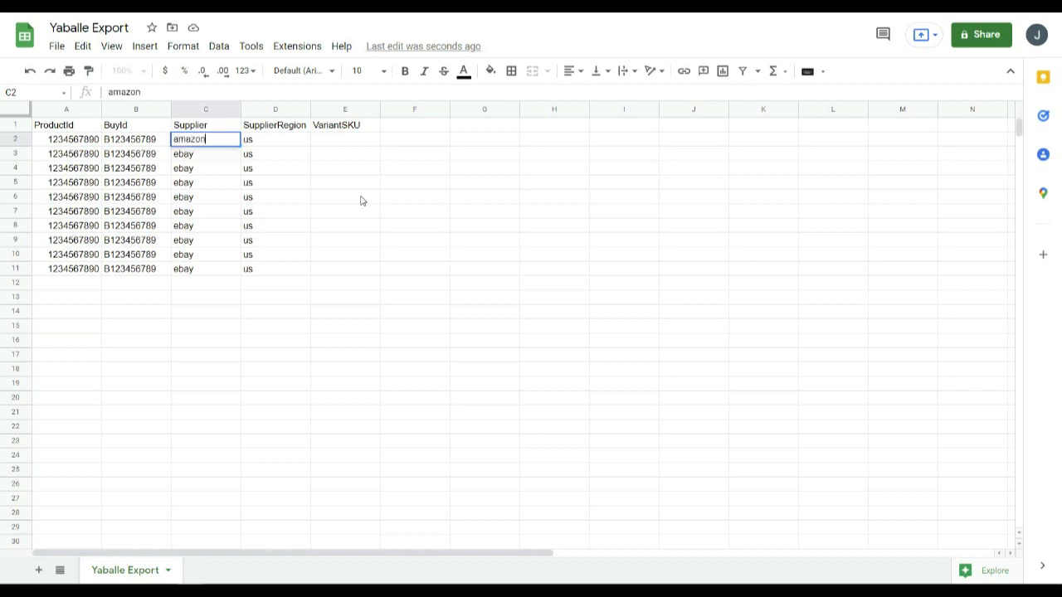
pyautogui.press('Return')
pyautogui.press('Up')
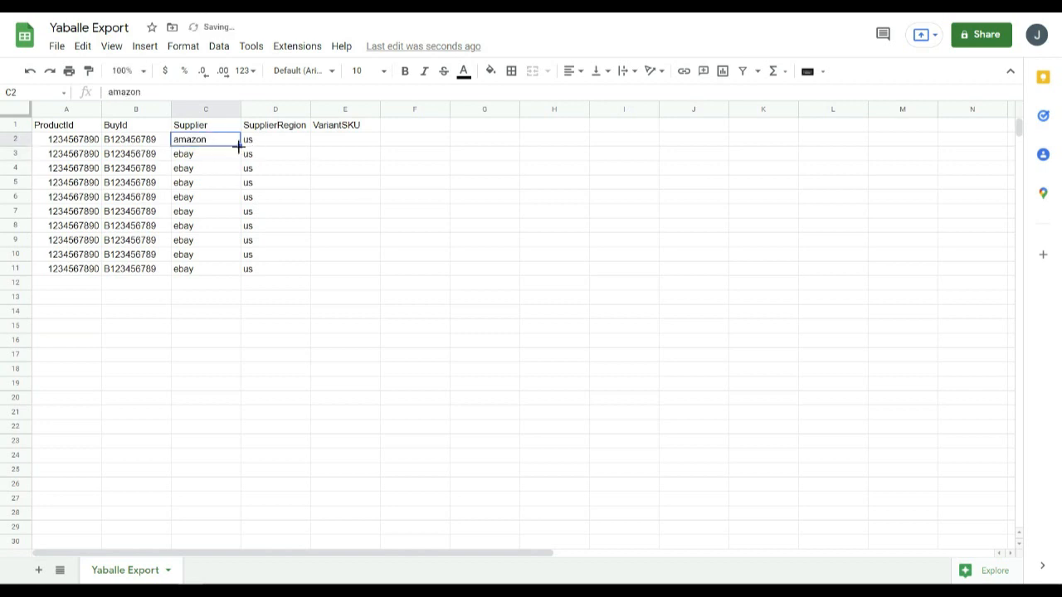
pyautogui.moveTo(239, 146); pyautogui.dragTo(247, 246)
pyautogui.moveTo(236, 266); pyautogui.dragTo(237, 270)
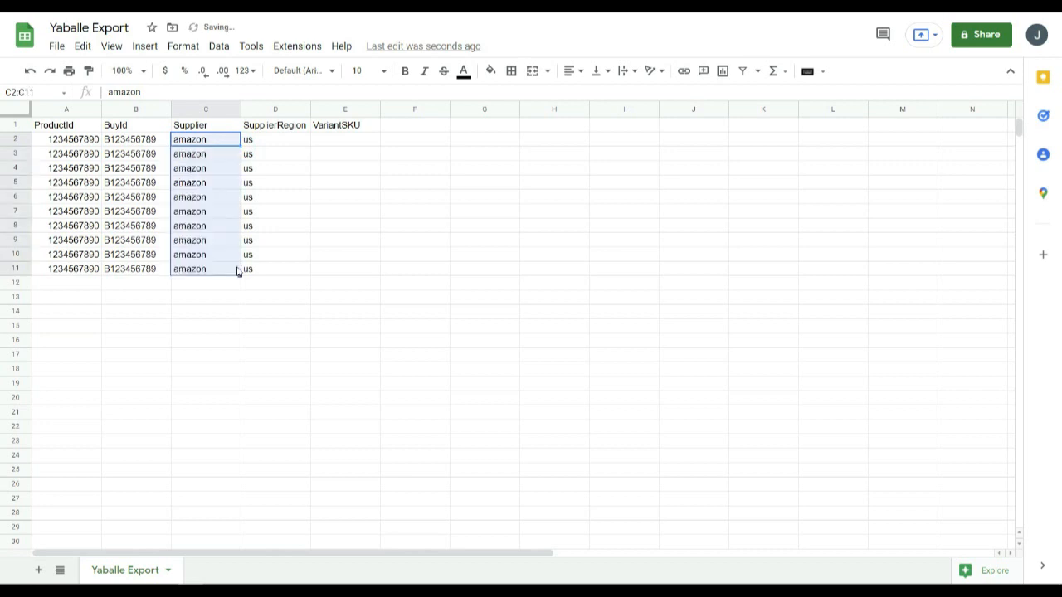
# Clear the VariantSKU header from cell E1 and return to cell A1.
pyautogui.click(279, 139)
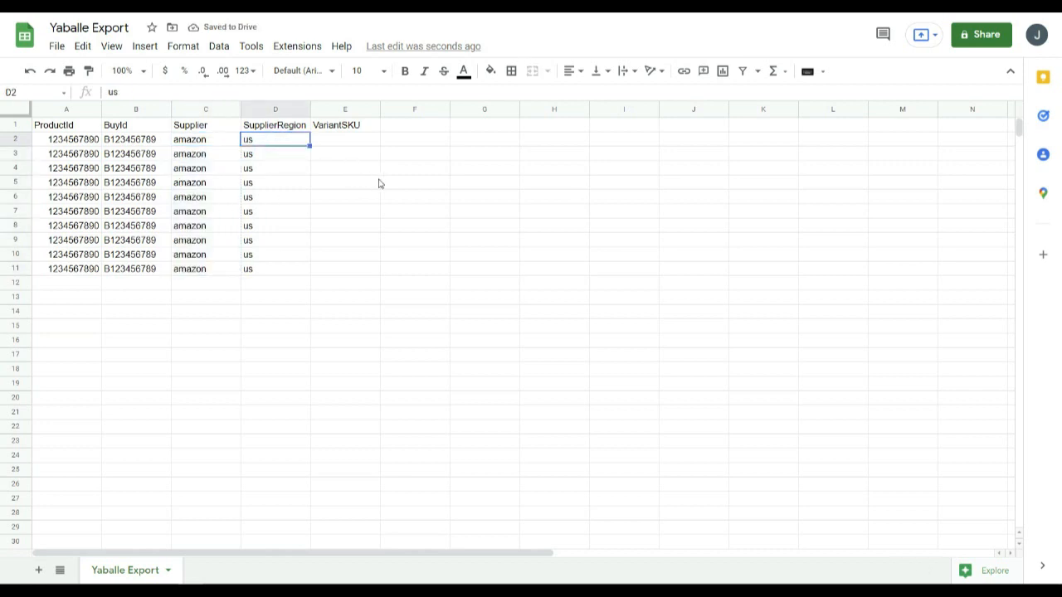
pyautogui.press('Up')
pyautogui.press('Right')
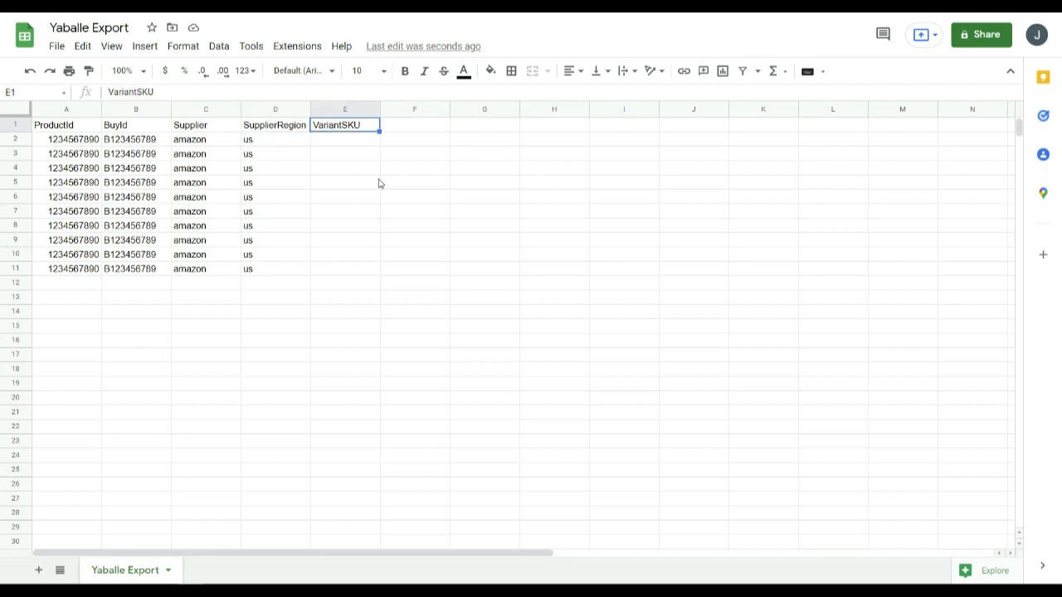
pyautogui.press('Delete')
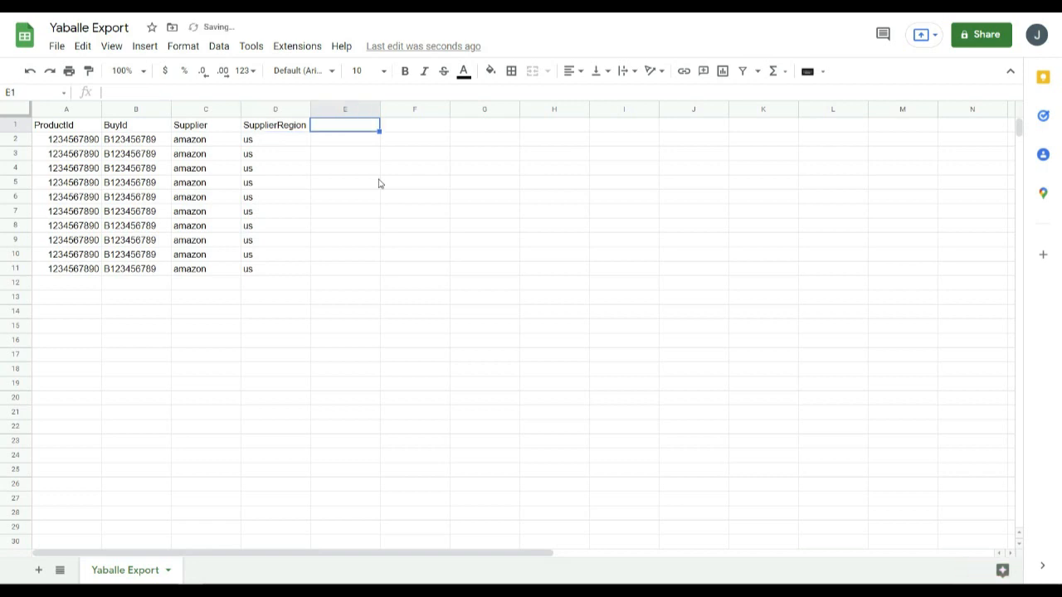
pyautogui.hotkey('ctrl', 'Left')
pyautogui.hotkey('ctrl', 'Left')
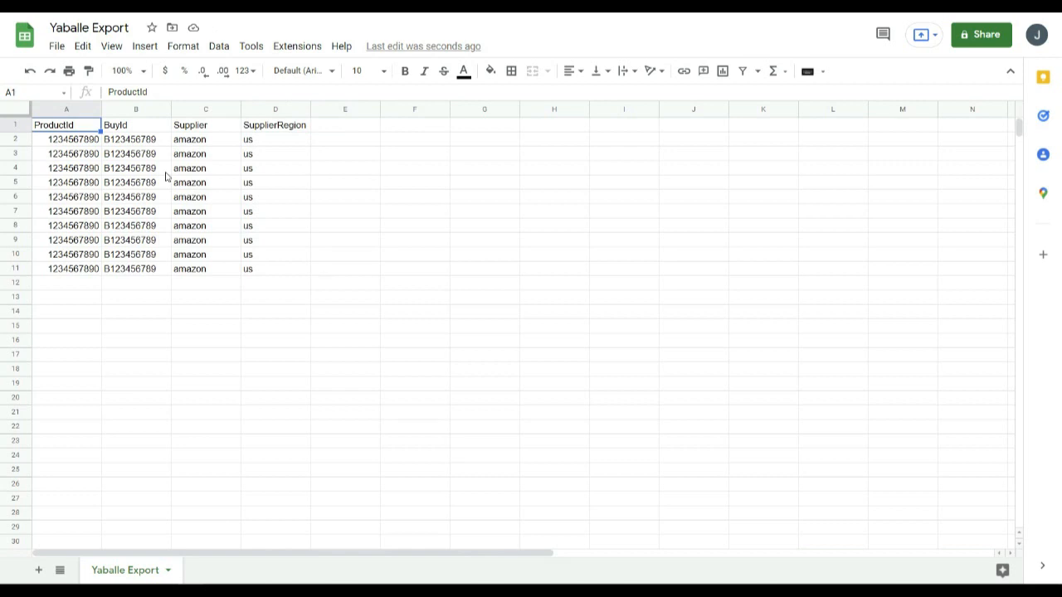
# Download the edited Yaballe Export sheet as a Comma Separated Values (.csv) file.
pyautogui.click(56, 46)
pyautogui.moveTo(258, 215)
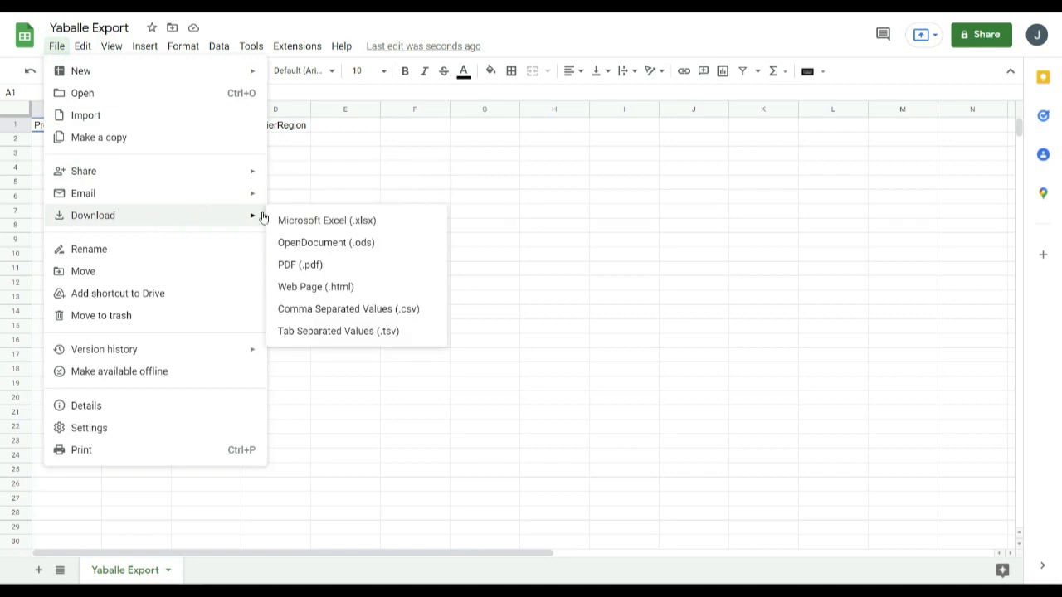
pyautogui.click(356, 311)
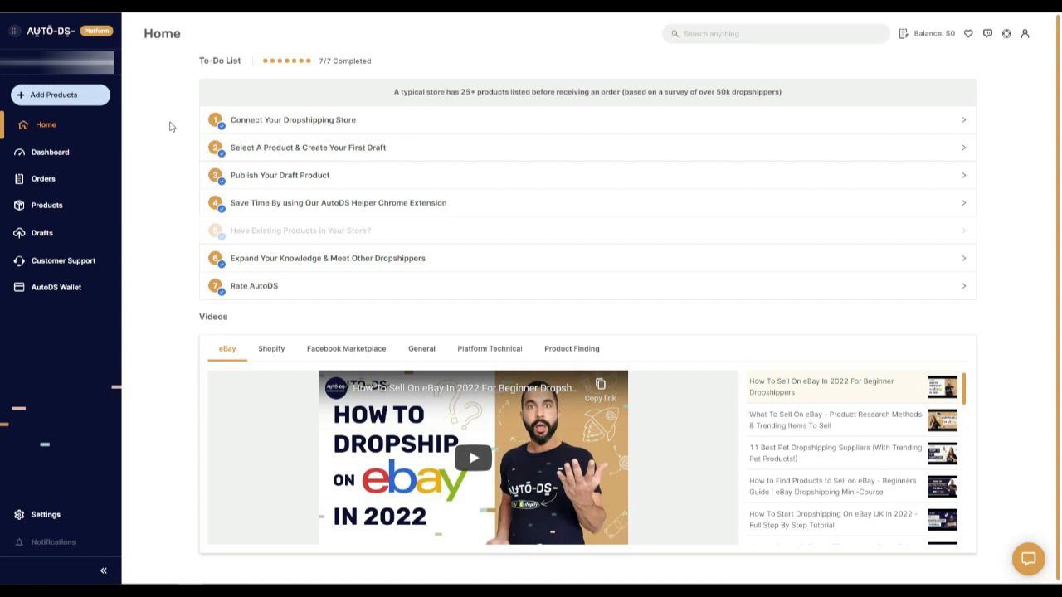
# In AutoDS, upload the edited product CSV file through the multiple products import and set the import action to Create and Publish.
pyautogui.click(68, 97)
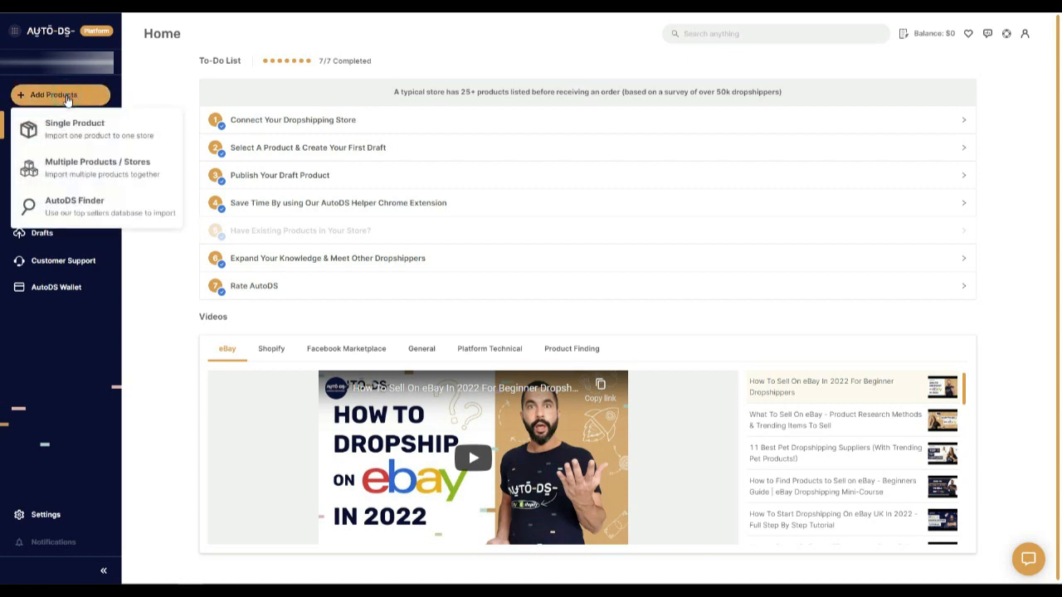
pyautogui.click(79, 170)
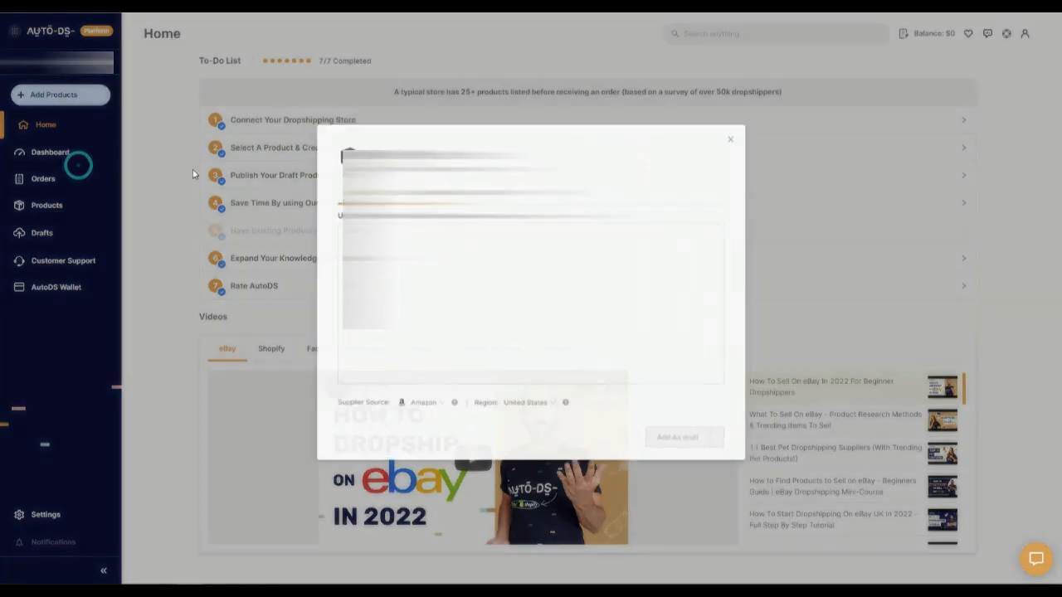
pyautogui.click(419, 193)
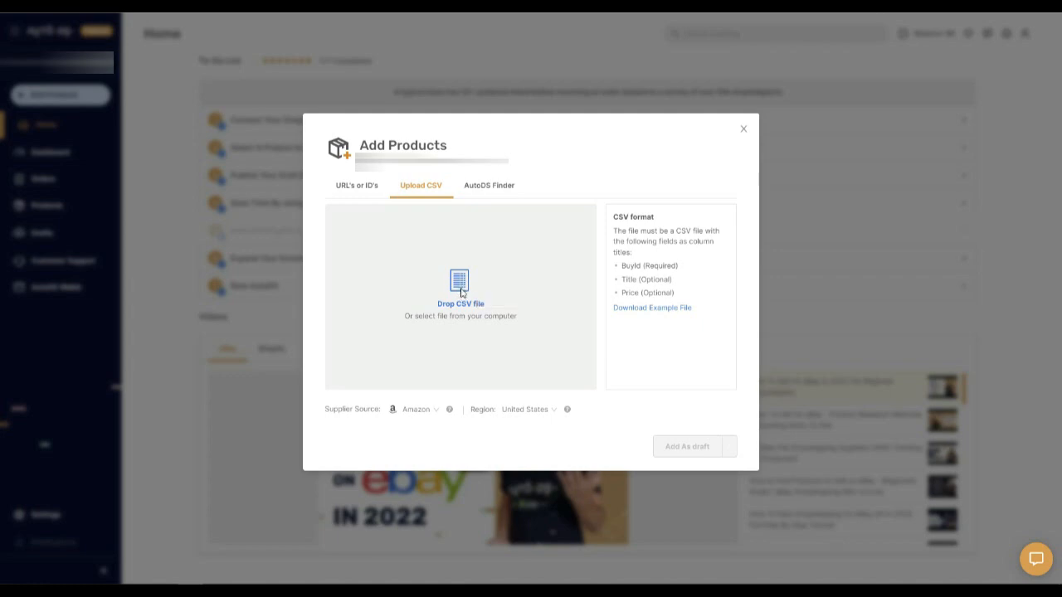
pyautogui.click(461, 284)
pyautogui.doubleClick(396, 209)
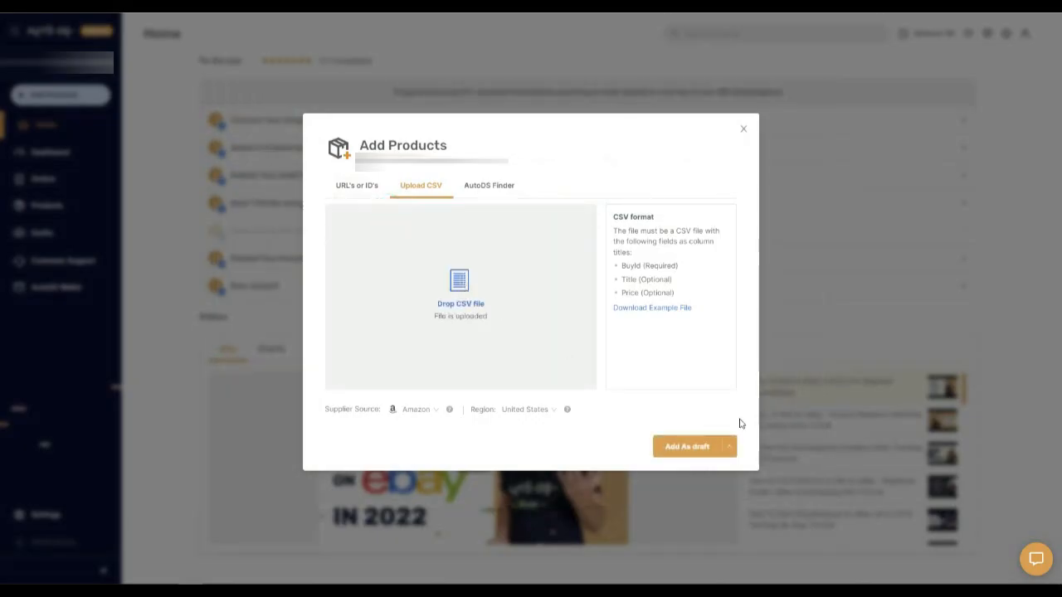
pyautogui.click(729, 448)
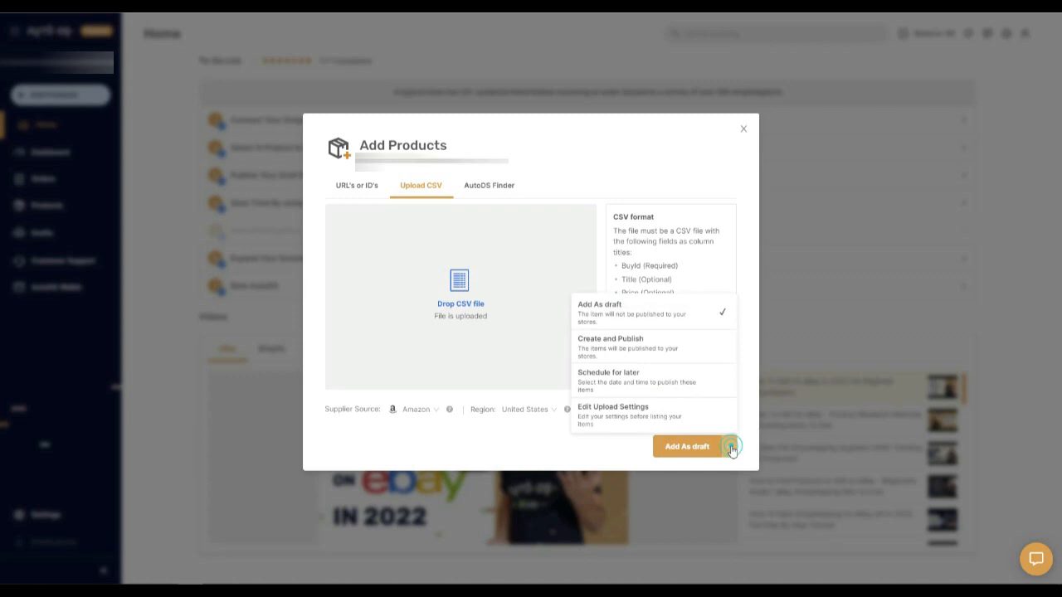
pyautogui.click(644, 346)
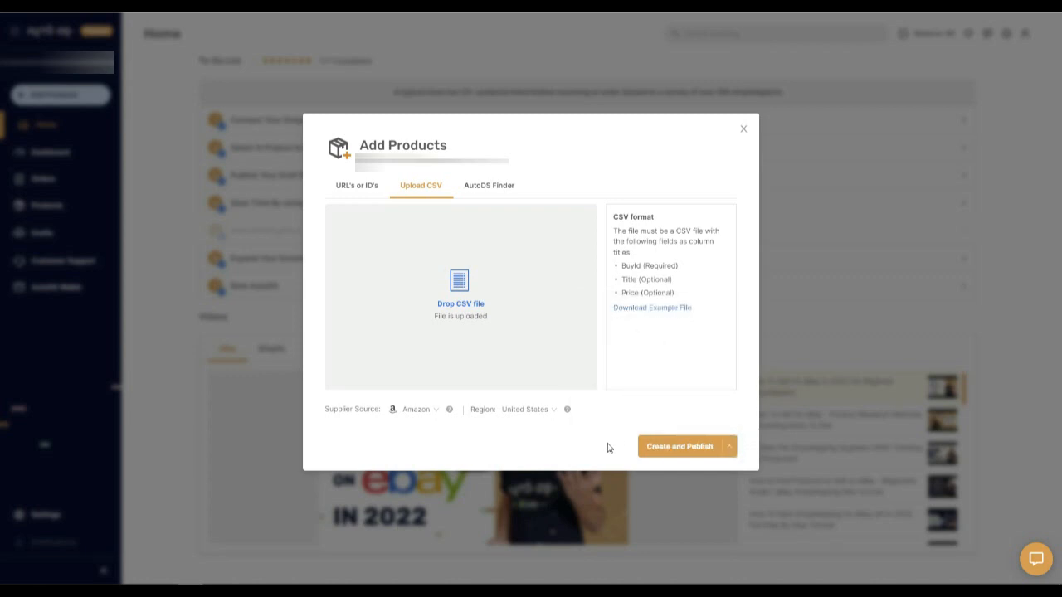